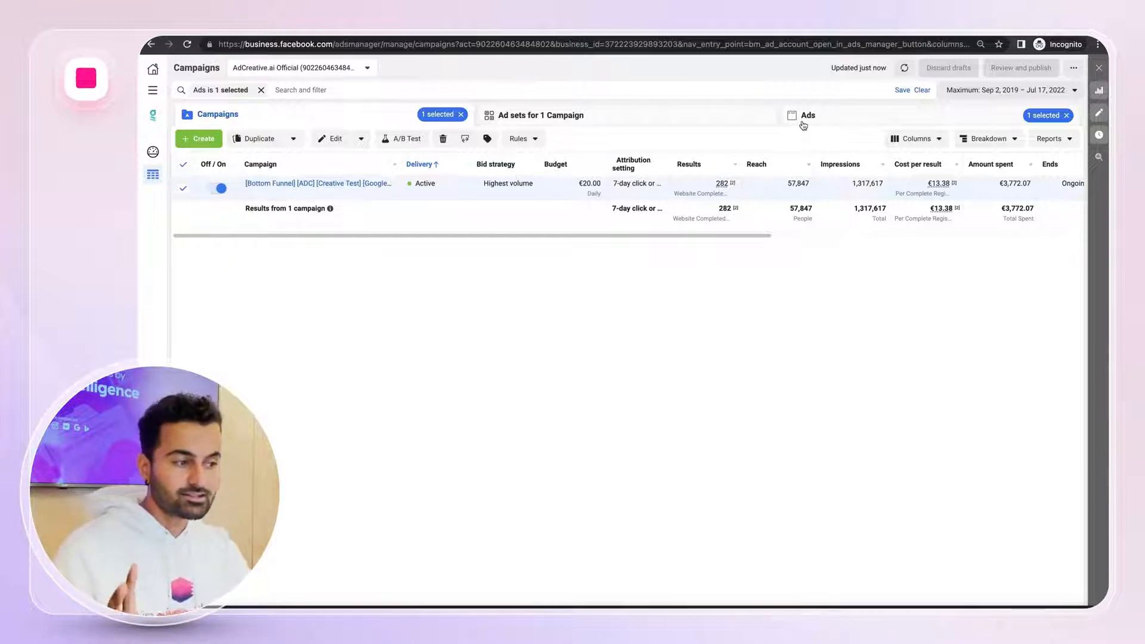
# Switch to the Ads level and break down results by dynamic creative element: Image, video and slideshow
pyautogui.click(826, 119)
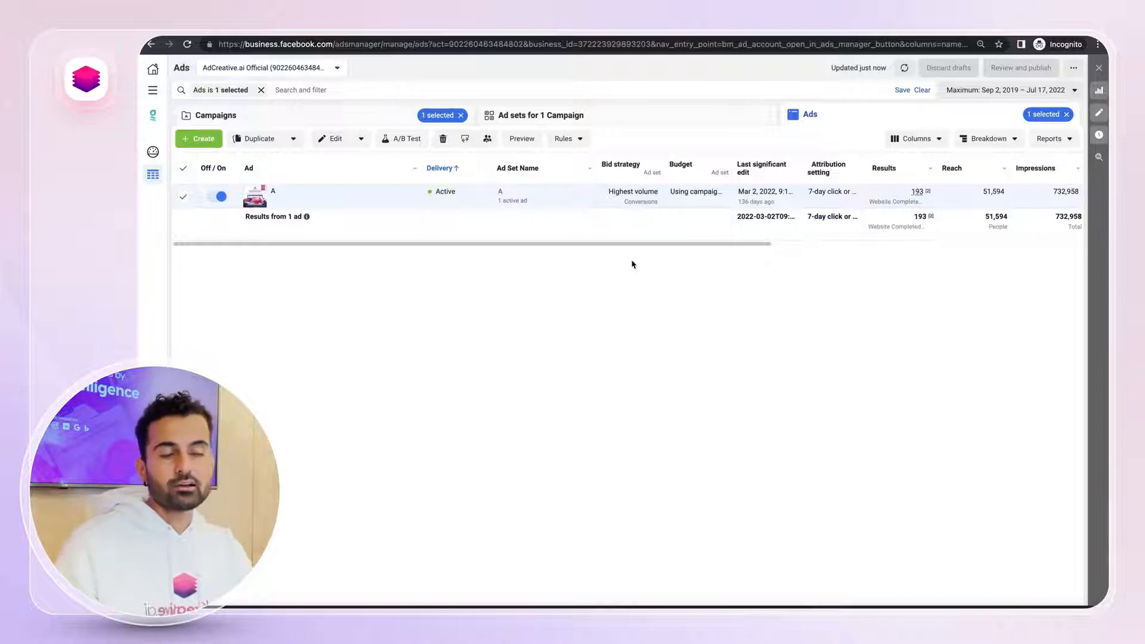
pyautogui.click(996, 142)
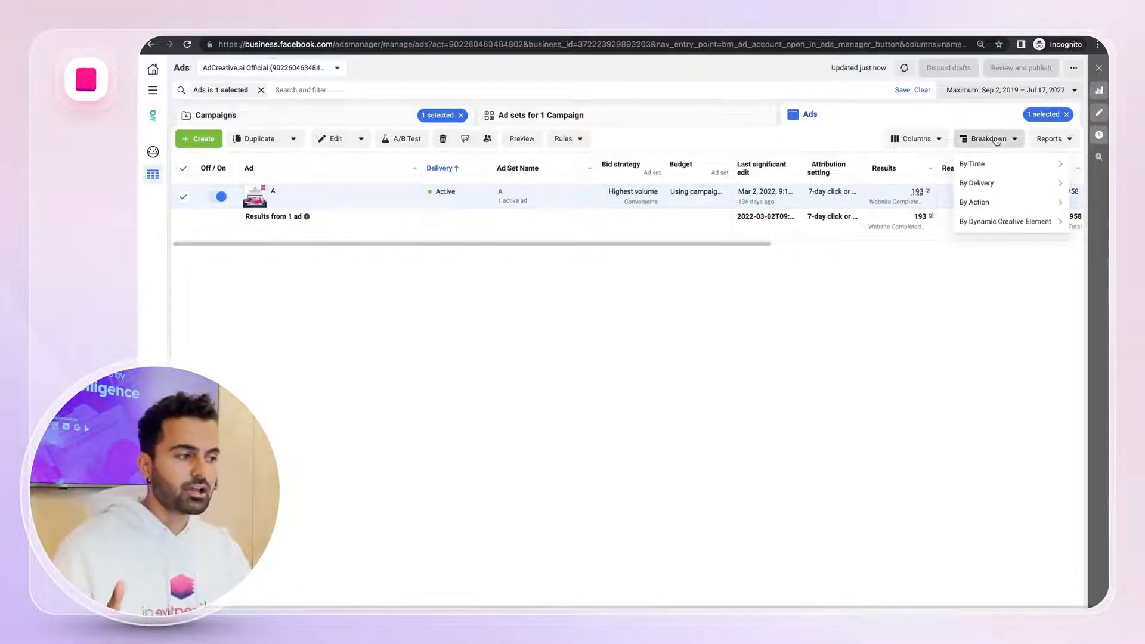
pyautogui.moveTo(990, 225)
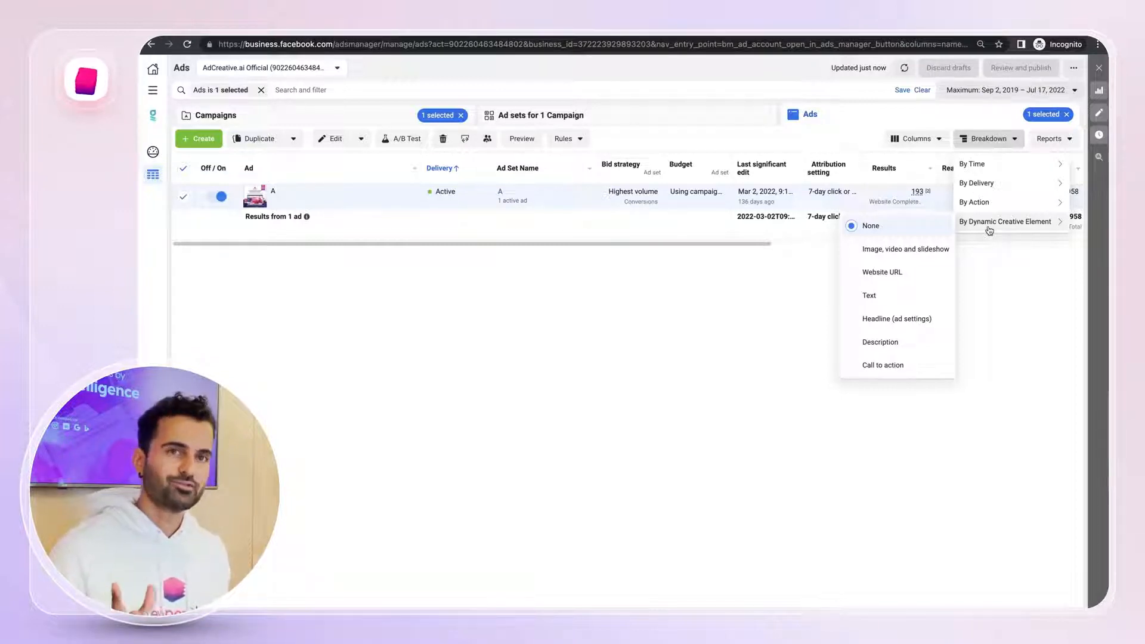
pyautogui.click(905, 249)
pyautogui.click(653, 470)
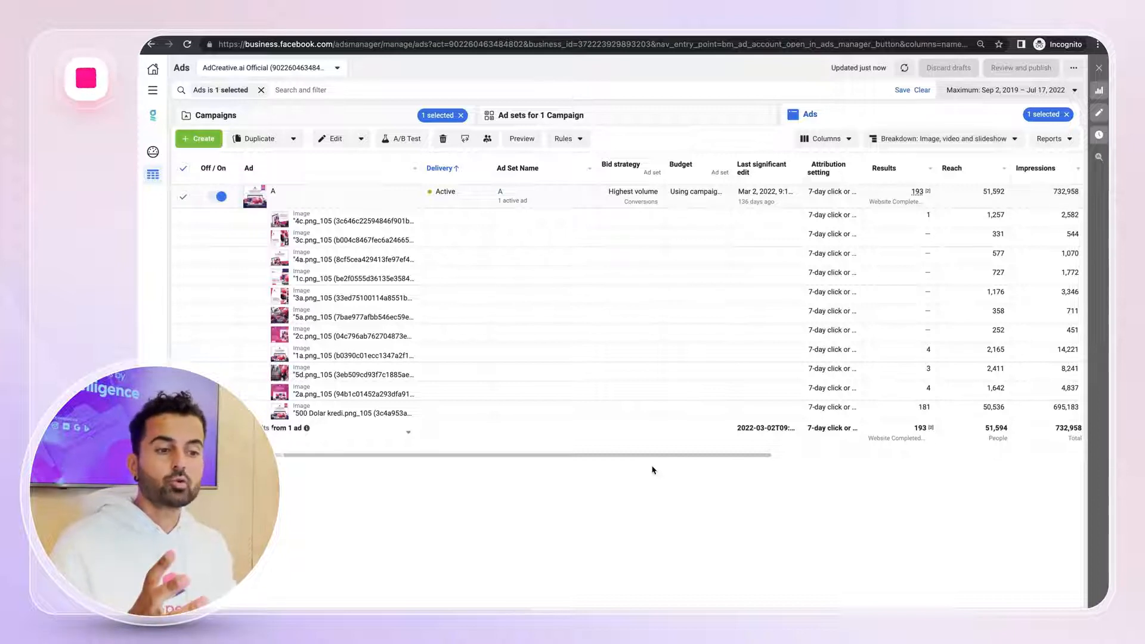
# Scroll across the creative results and open the ad's editing panel to review its creative, then close it
pyautogui.hscroll(5, 662, 311)
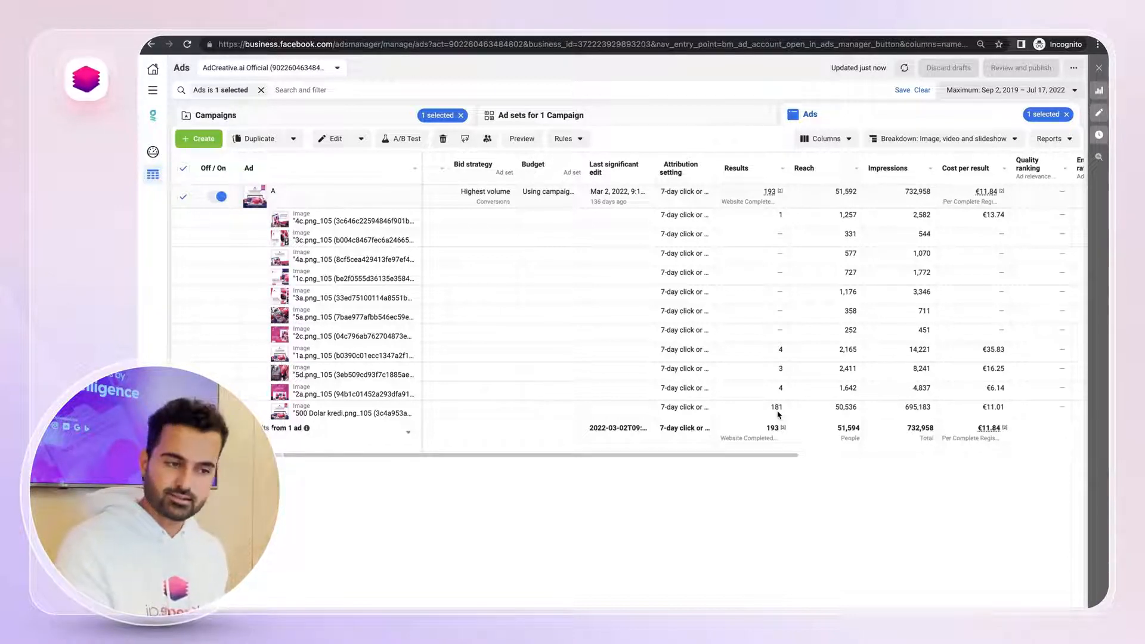
pyautogui.moveTo(361, 191)
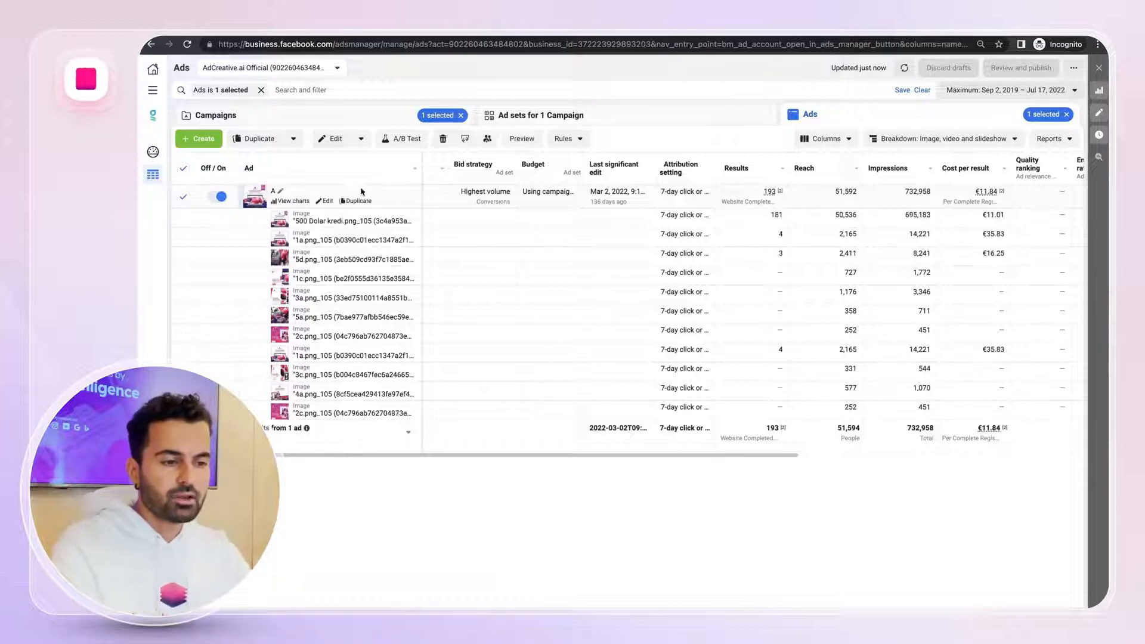
pyautogui.click(328, 201)
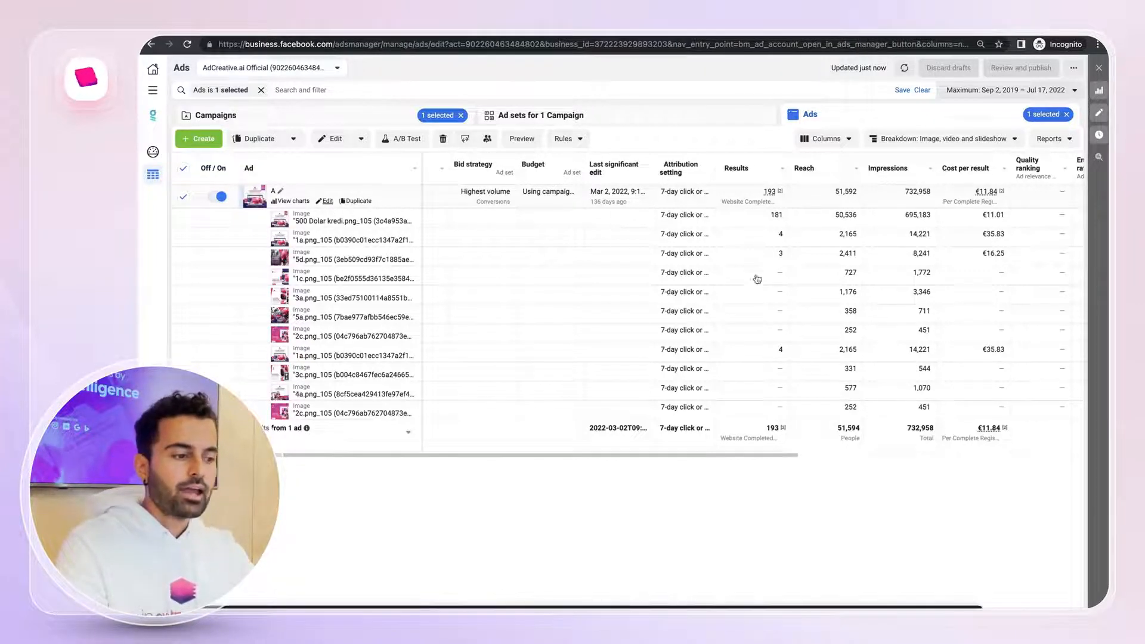
pyautogui.scroll(-6, 756, 278)
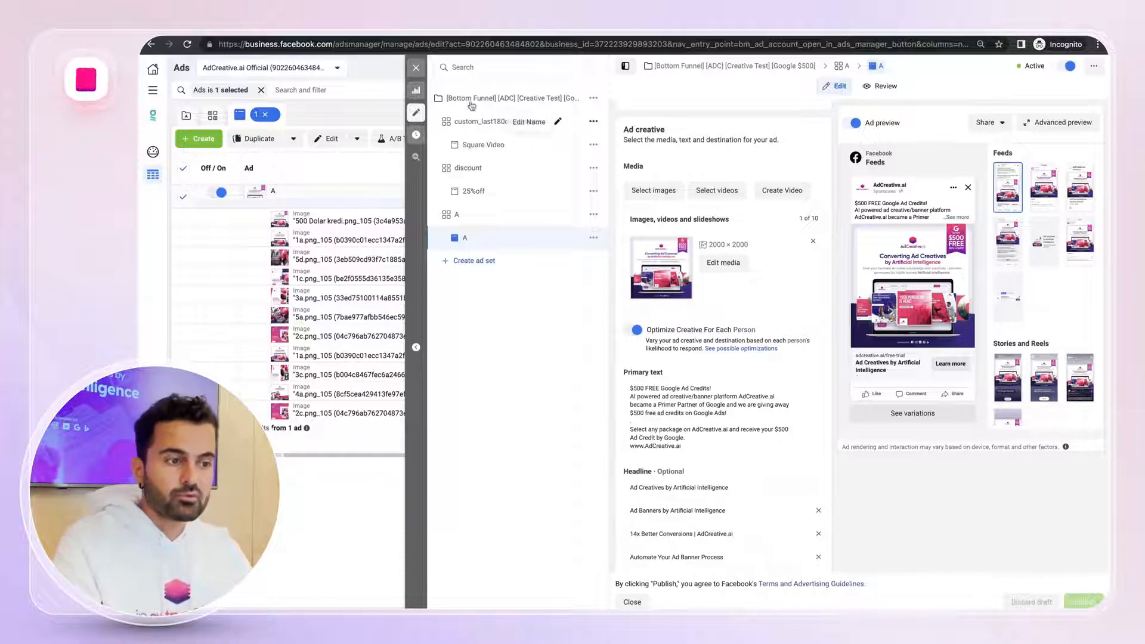
pyautogui.click(416, 67)
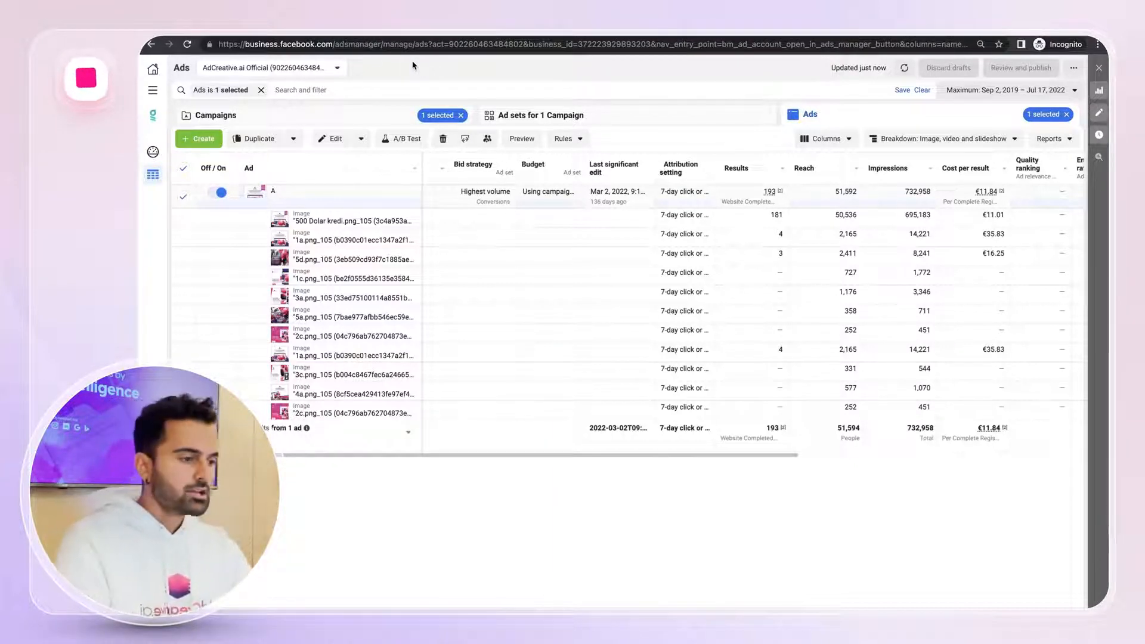
# Preview the top-performing image creatives, the 500 Dolar kredi and 1a images, in full size
pyautogui.click(328, 223)
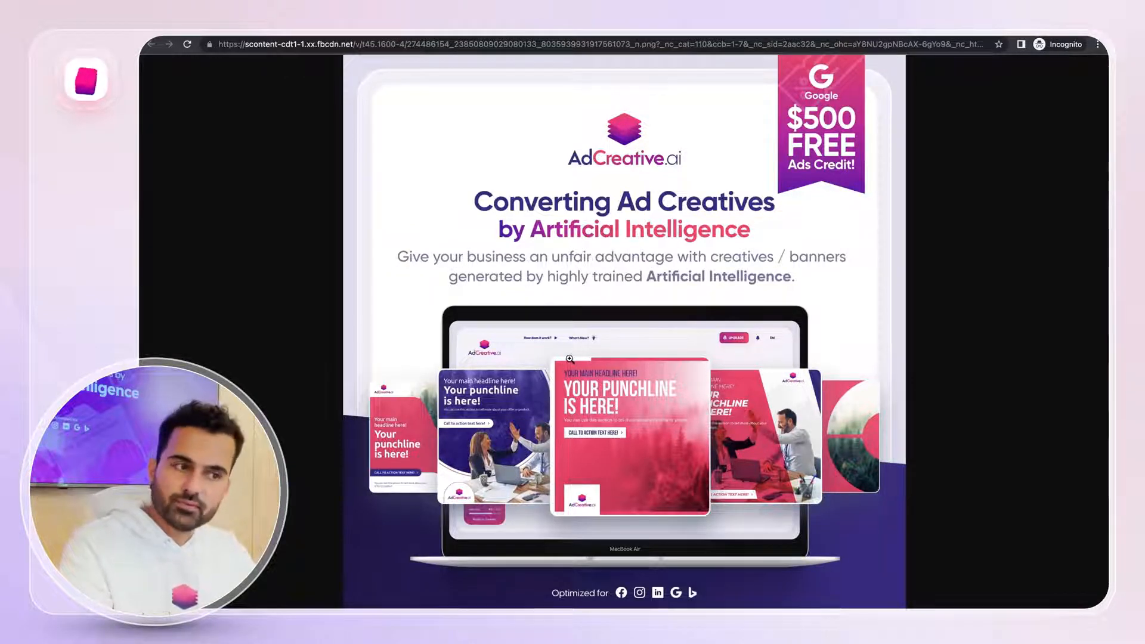
pyautogui.press('super+w')
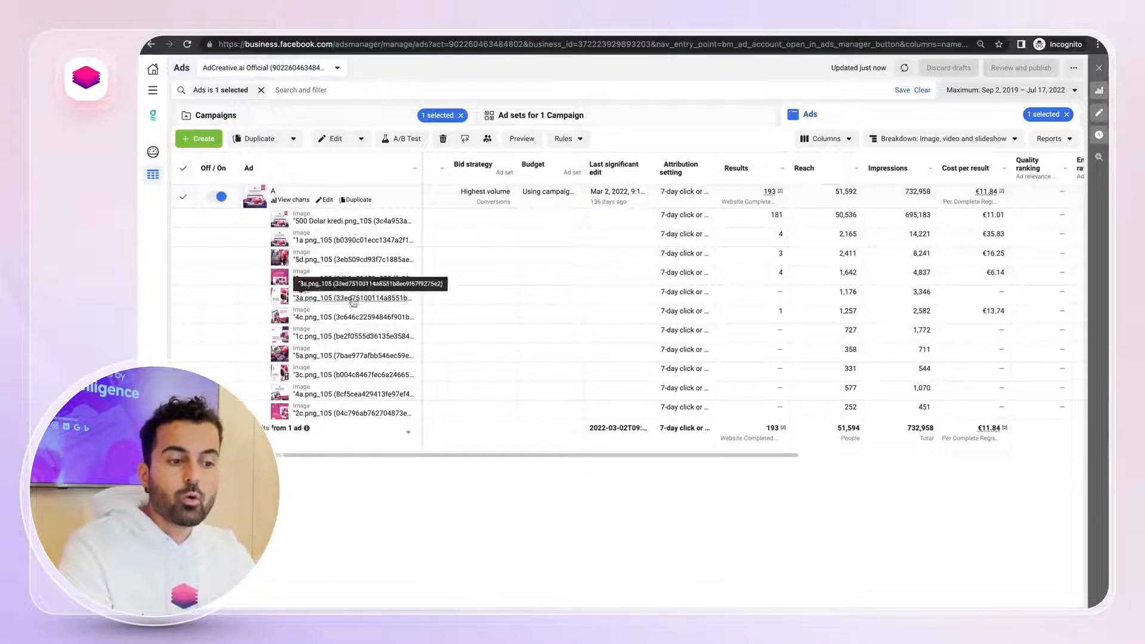
pyautogui.click(344, 240)
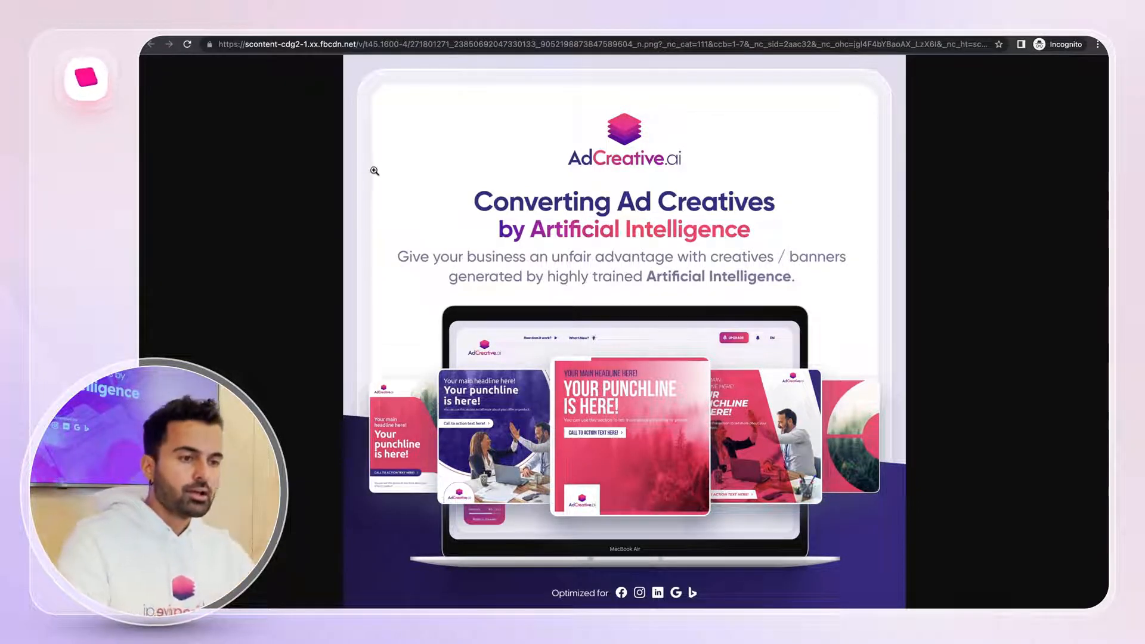
pyautogui.click(348, 37)
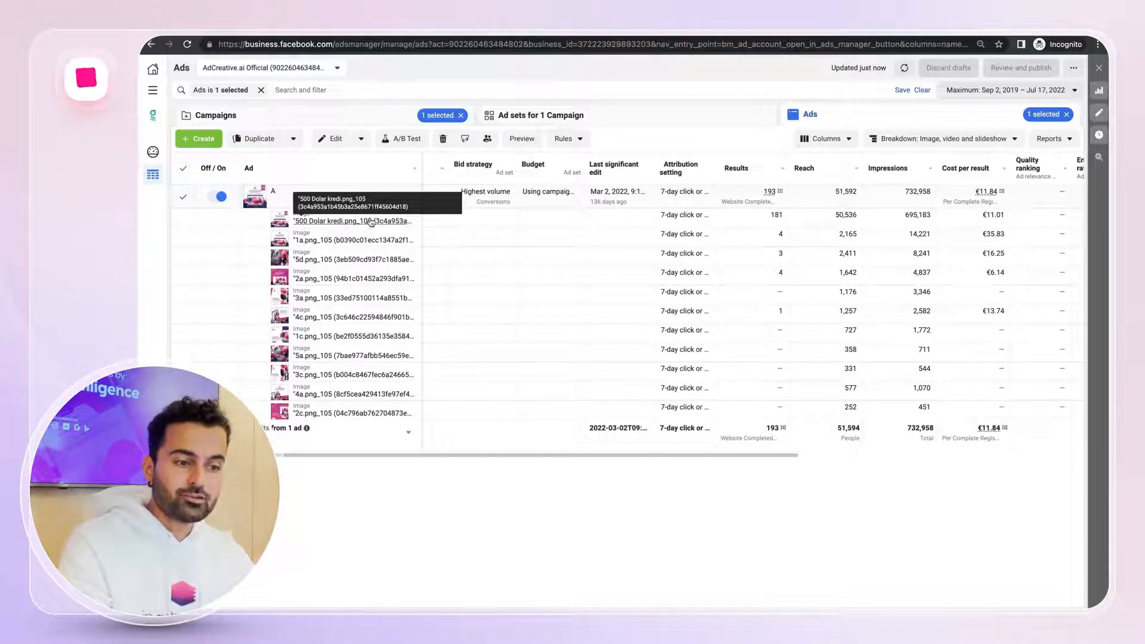
# Switch to the AdCreative.ai tab
pyautogui.moveTo(321, 205)
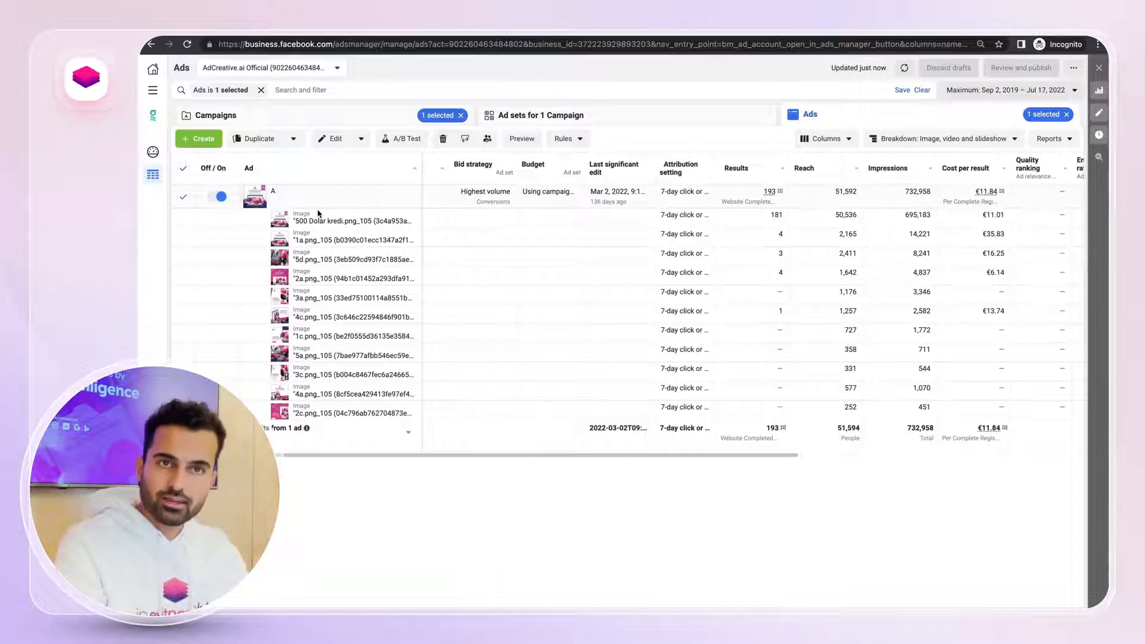
pyautogui.moveTo(257, 37)
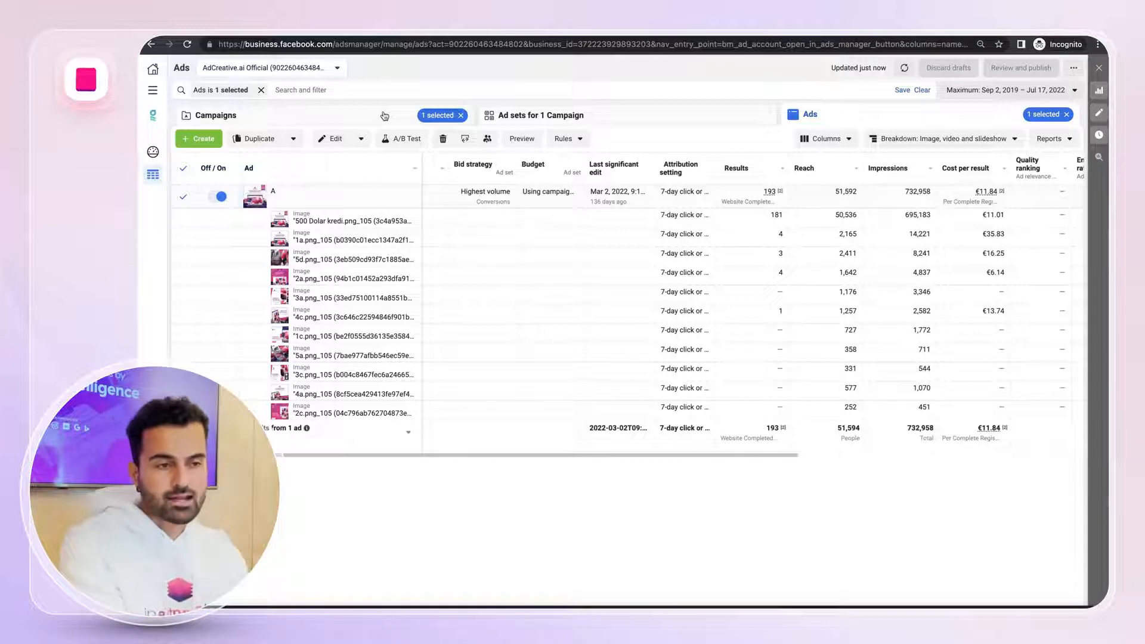
pyautogui.click(304, 43)
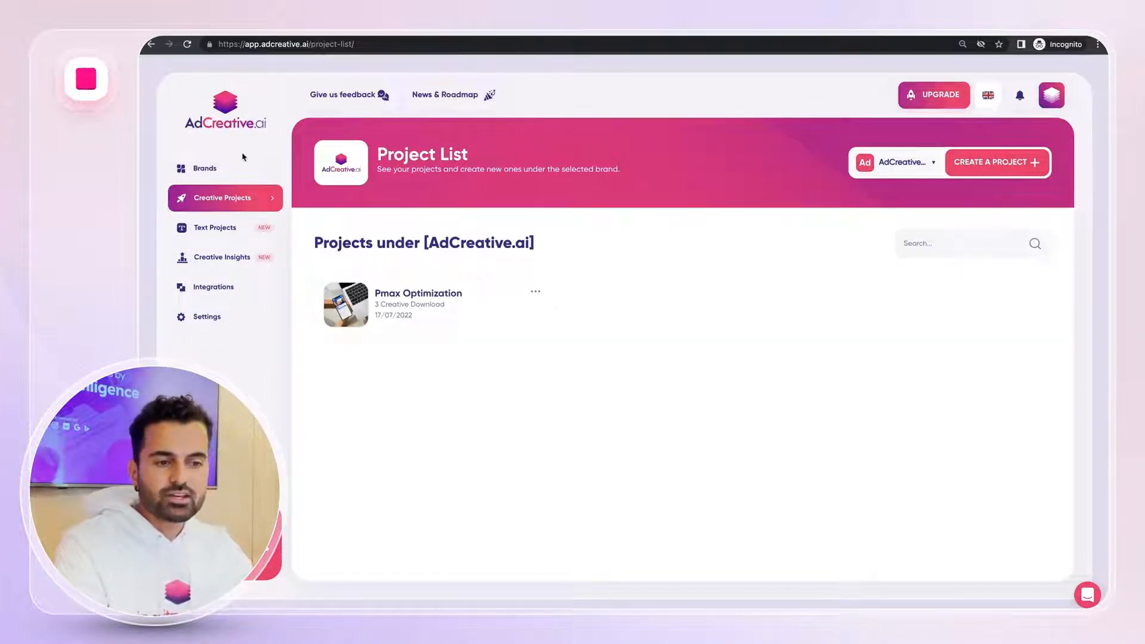
# Review the brand list and the brand setup form, then return to Creative Projects
pyautogui.click(244, 170)
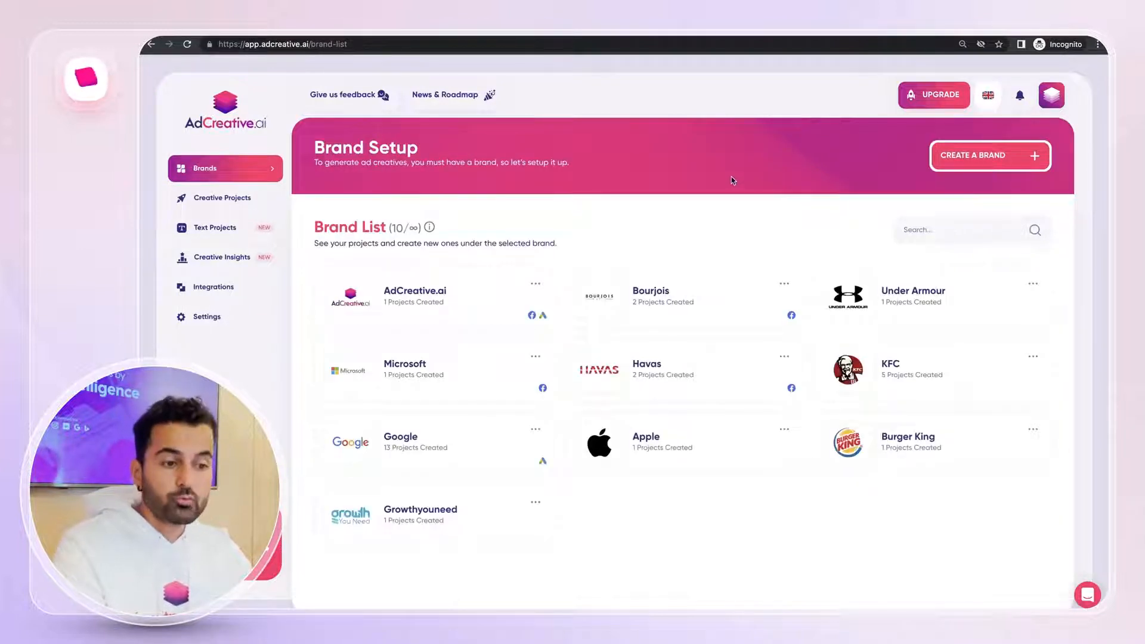
pyautogui.click(1045, 159)
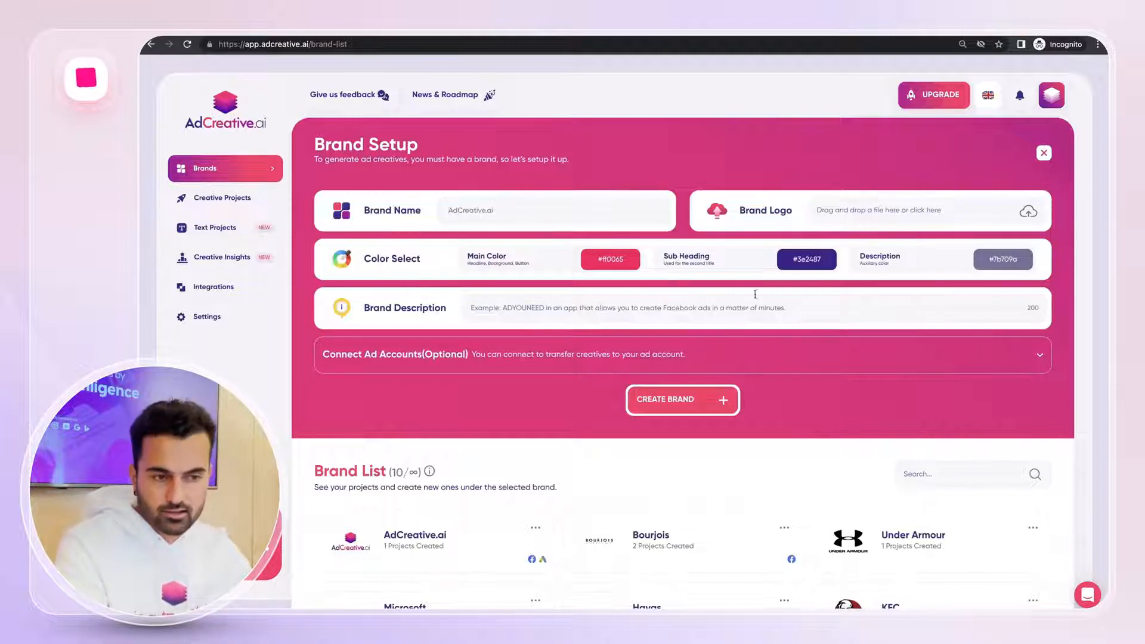
pyautogui.click(258, 203)
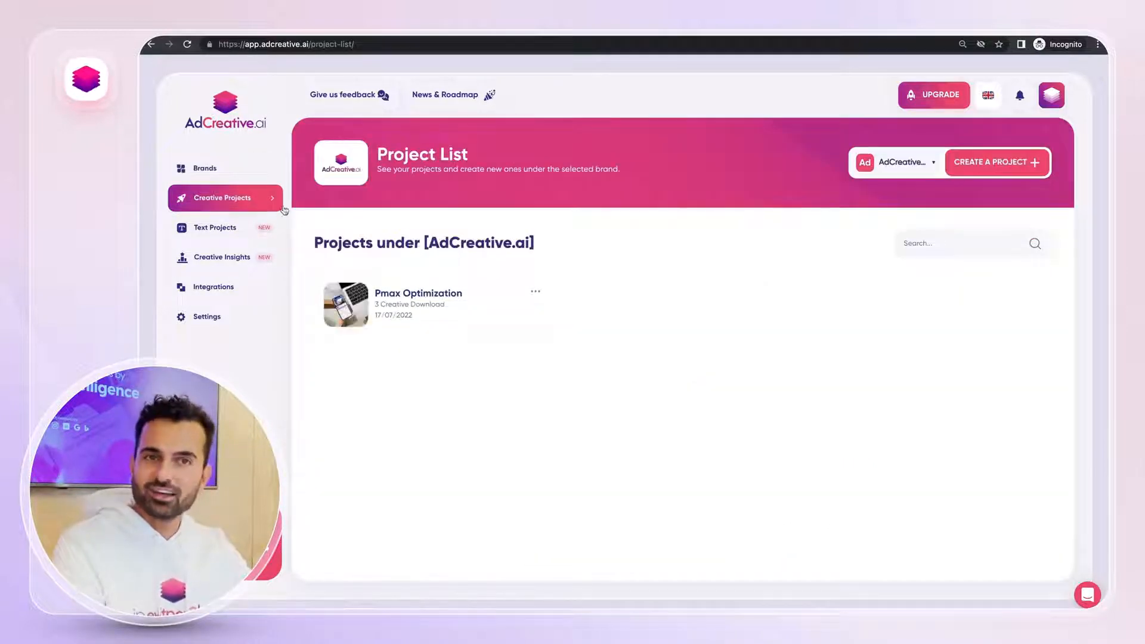
# Create a new project under the AdCreative.ai brand, briefly opening and closing the format help
pyautogui.click(993, 164)
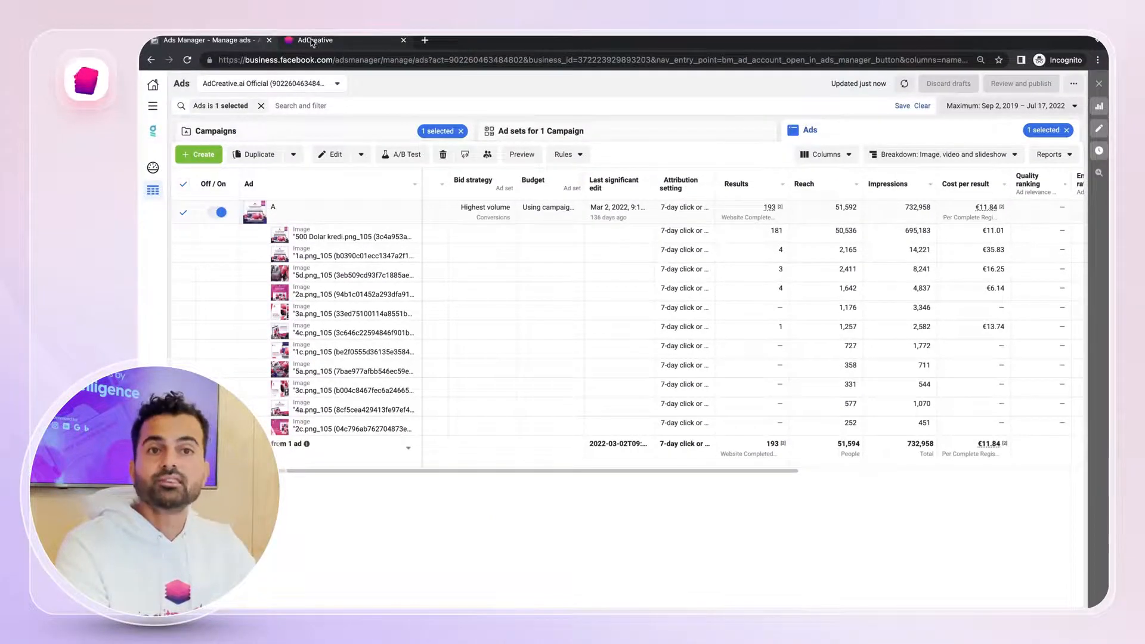
pyautogui.click(312, 41)
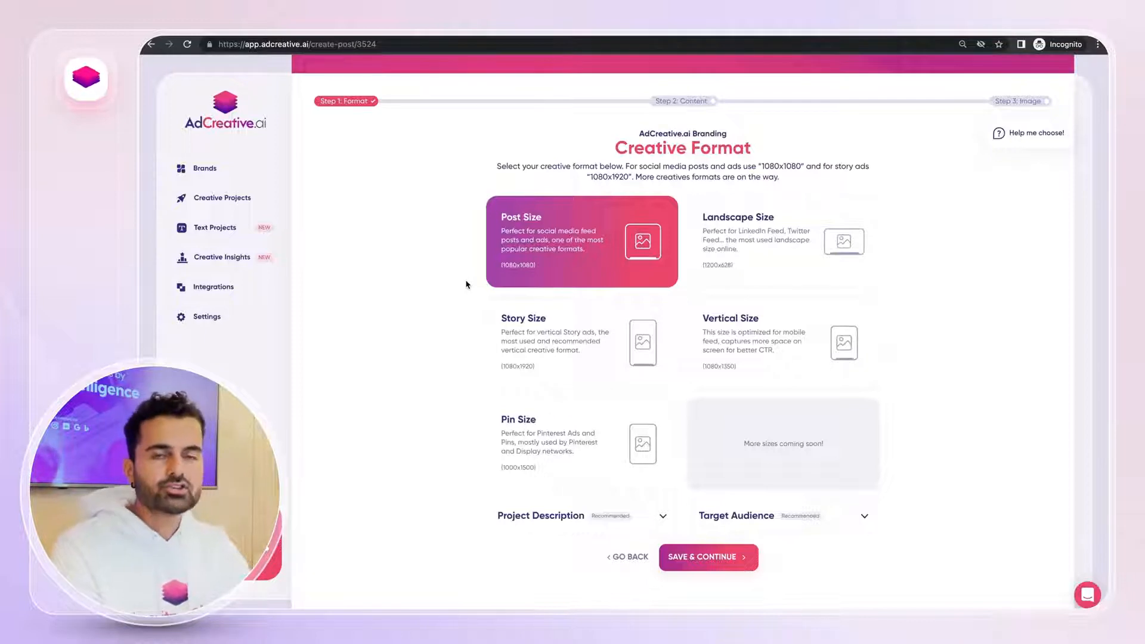
pyautogui.click(1044, 147)
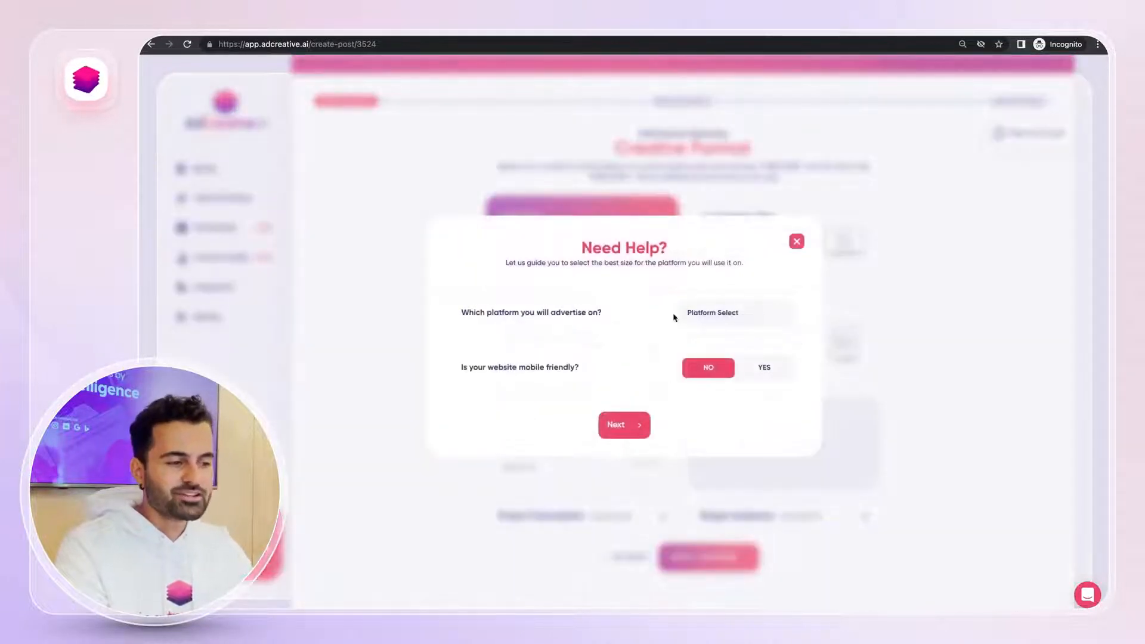
pyautogui.click(797, 243)
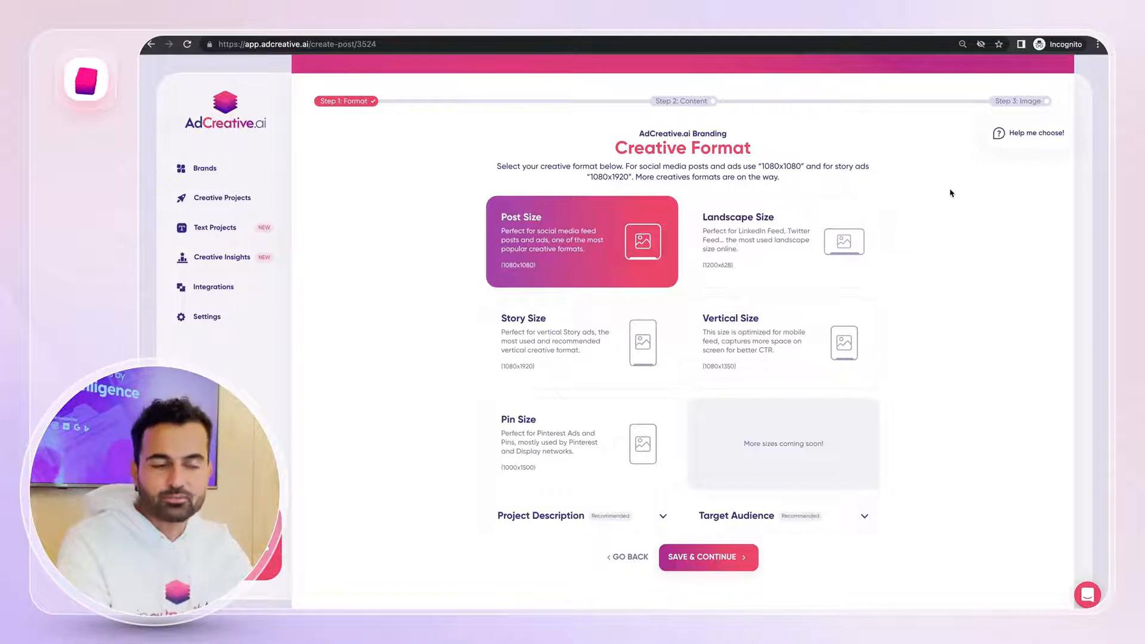
# Enter the project description "AdCreative.ai is a Saas platform that allows advertisers to generate conversion focused ad creatives."
pyautogui.scroll(-1, 550, 222)
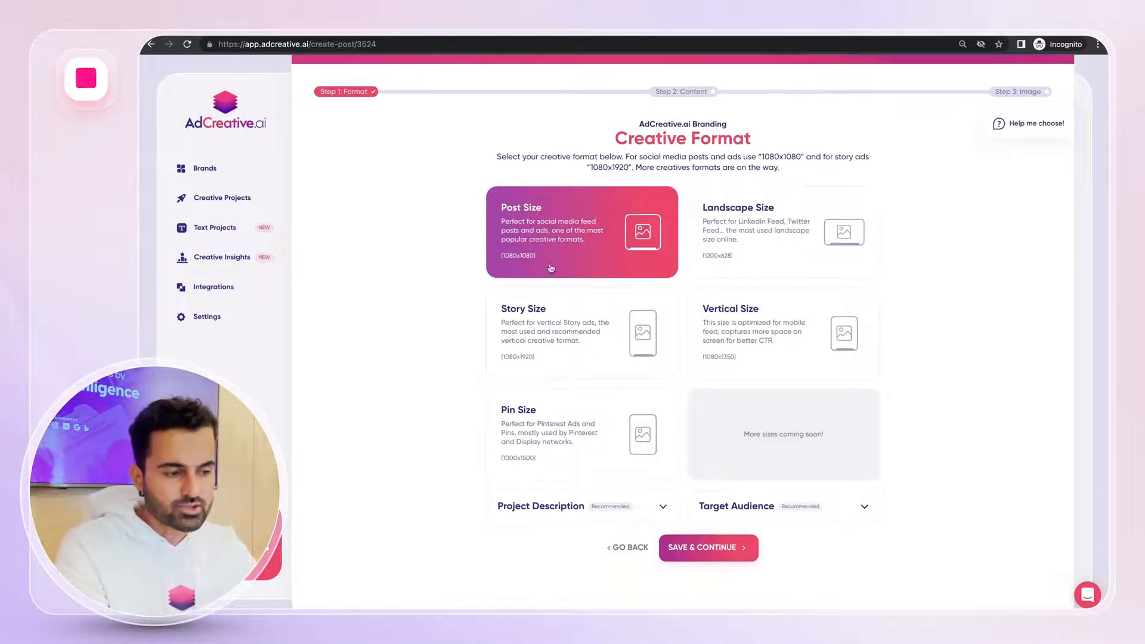
pyautogui.click(540, 511)
pyautogui.click(520, 474)
pyautogui.write('Ad')
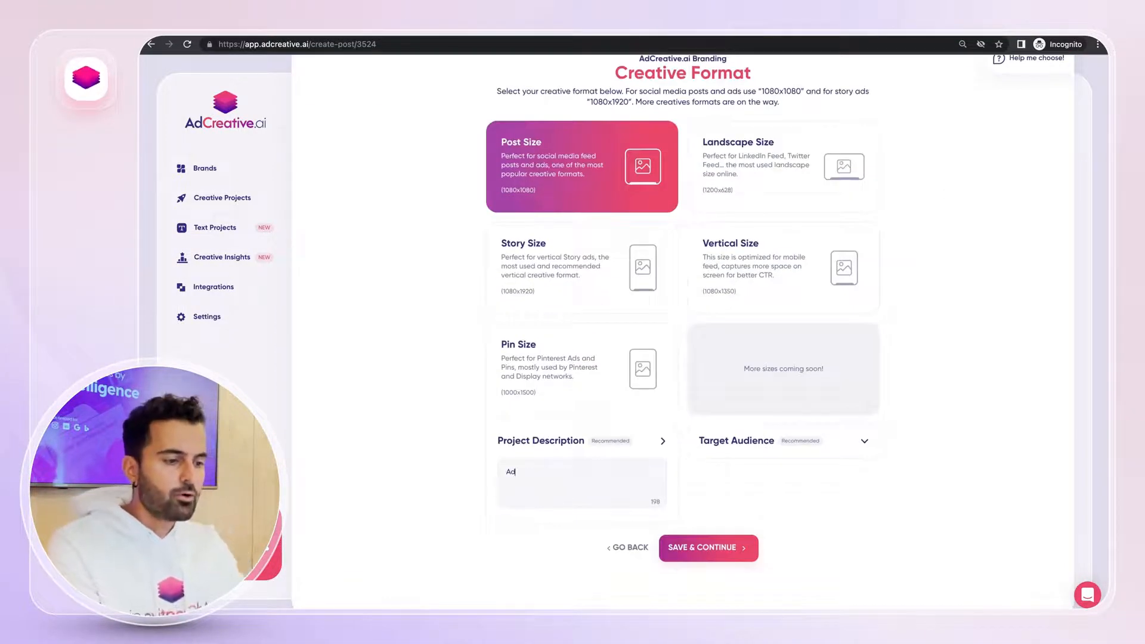
pyautogui.write('Creative.ai')
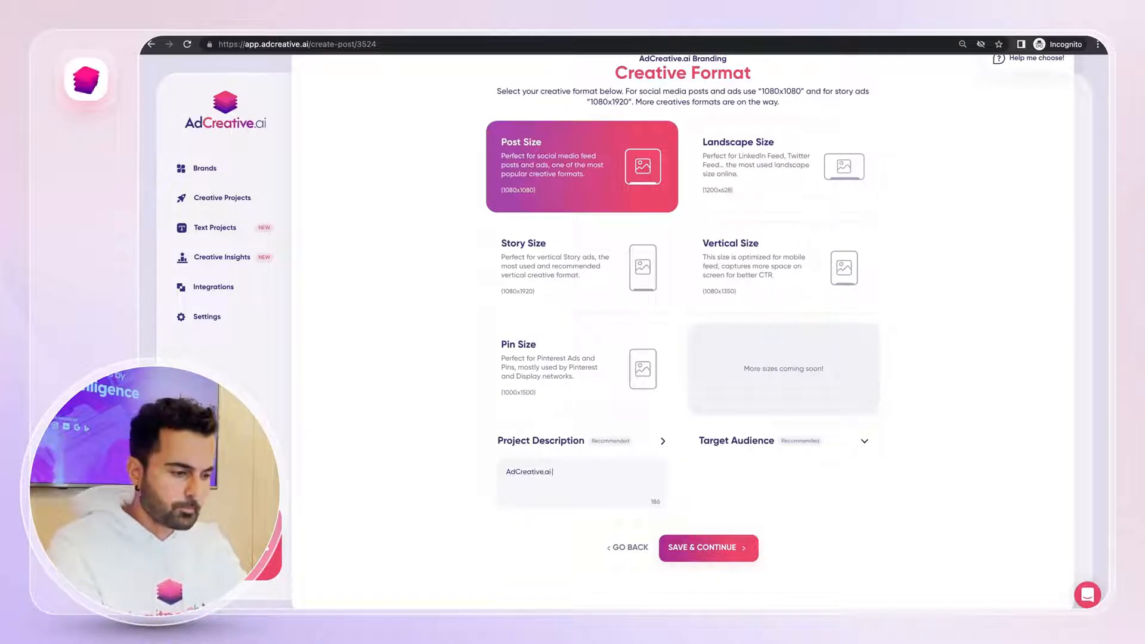
pyautogui.write(' is a Sa')
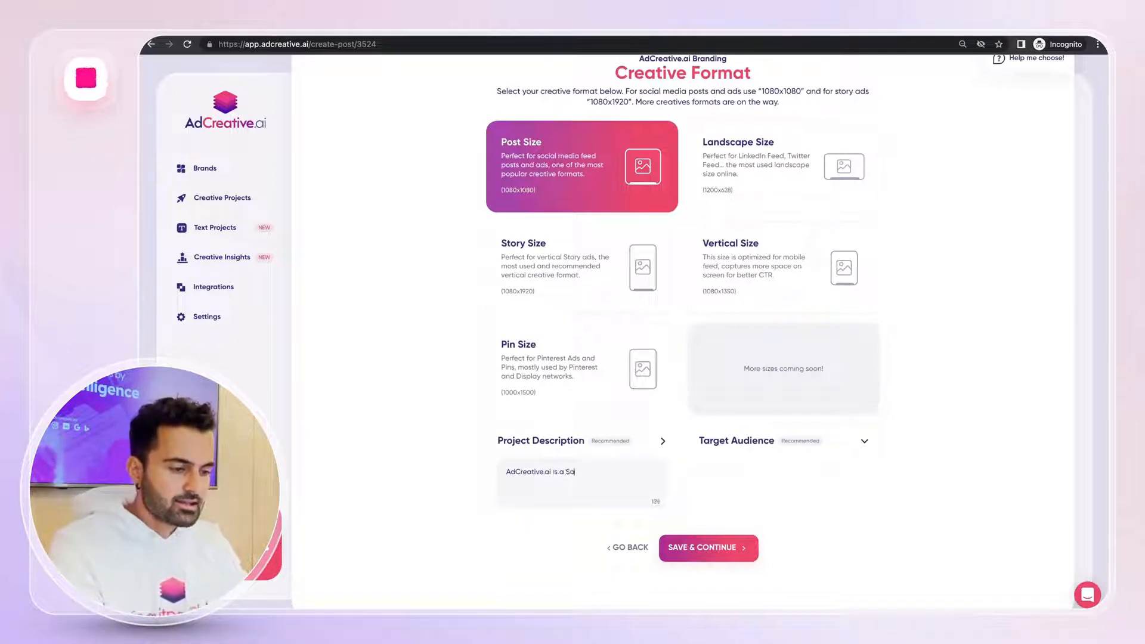
pyautogui.write('as paltform')
pyautogui.press('BackSpace')
pyautogui.press('BackSpace')
pyautogui.press('BackSpace')
pyautogui.press('BackSpace')
pyautogui.press('BackSpace')
pyautogui.press('BackSpace')
pyautogui.press('BackSpace')
pyautogui.write('l')
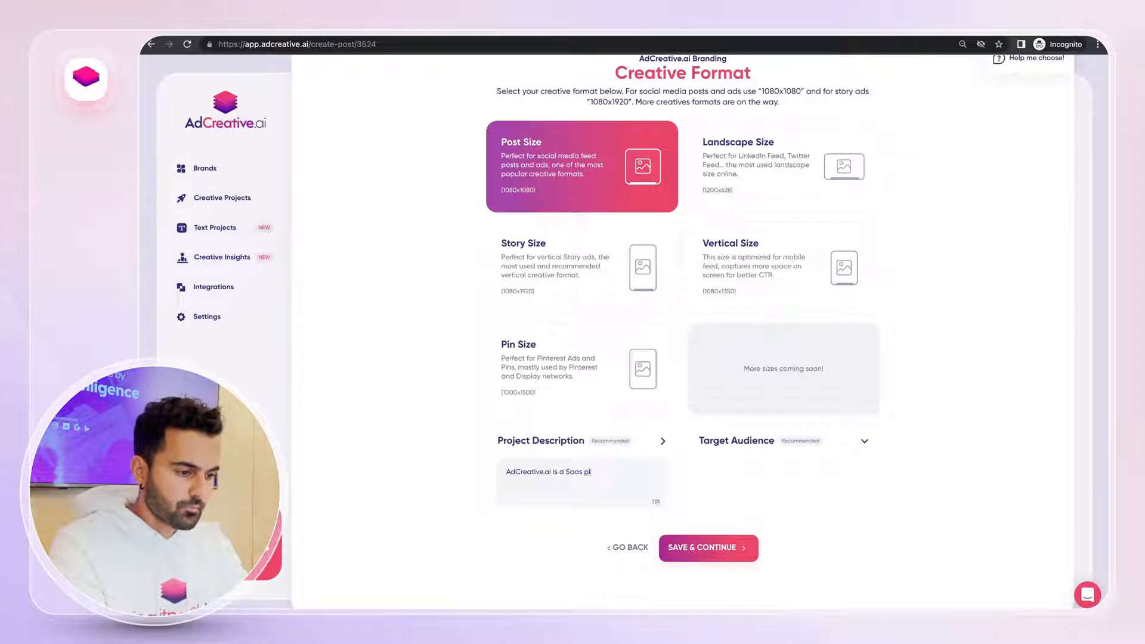
pyautogui.write('atform that')
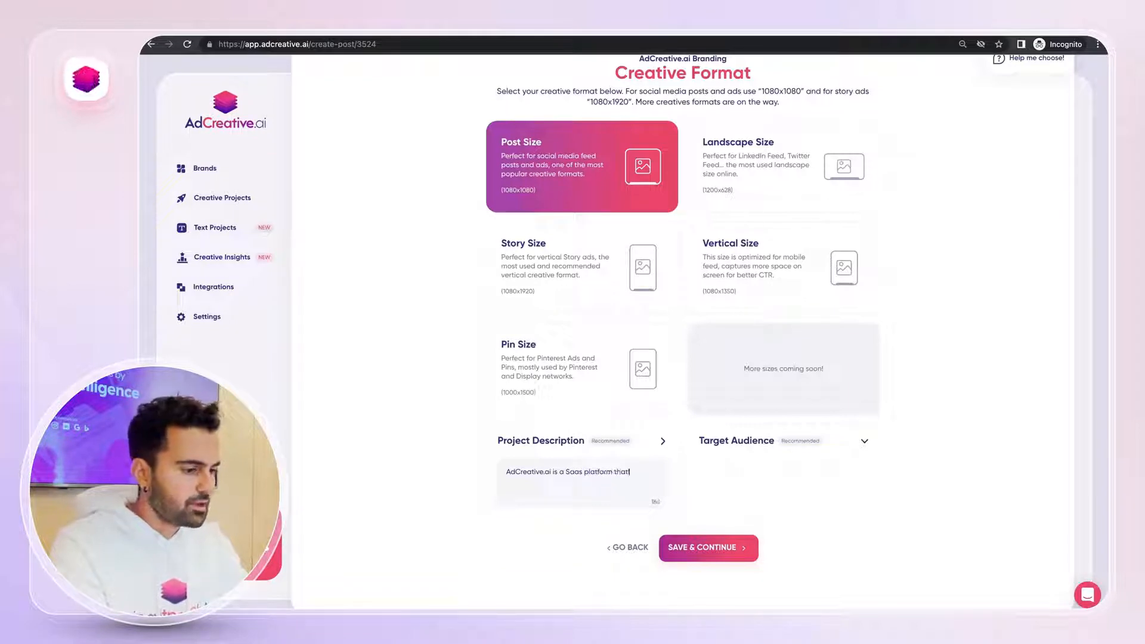
pyautogui.write(' allows advert')
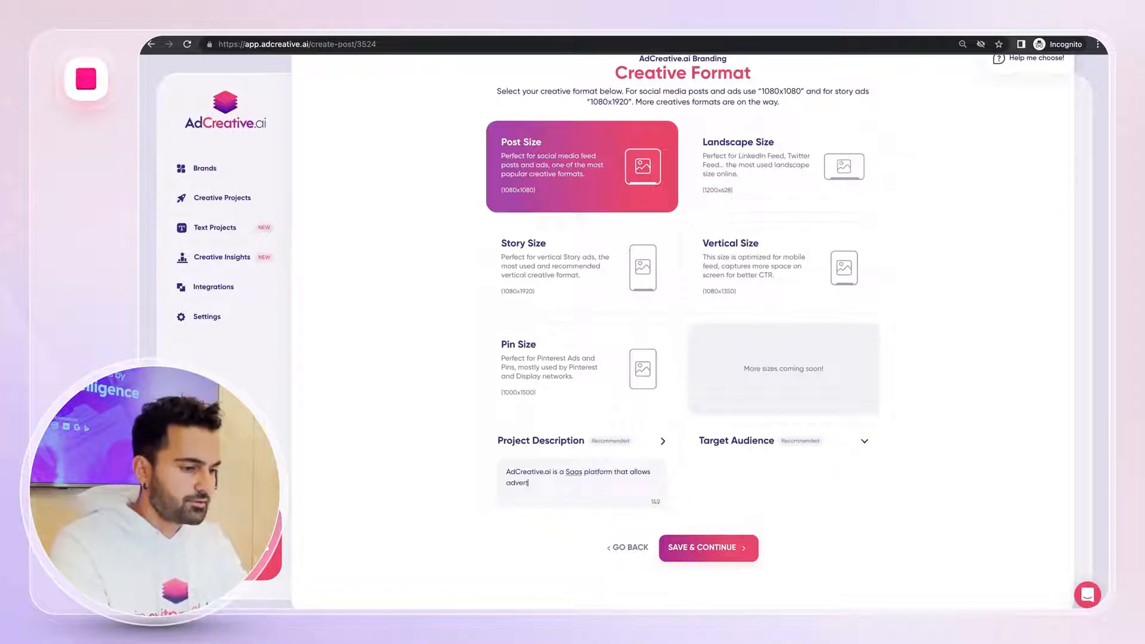
pyautogui.write('isers to genera')
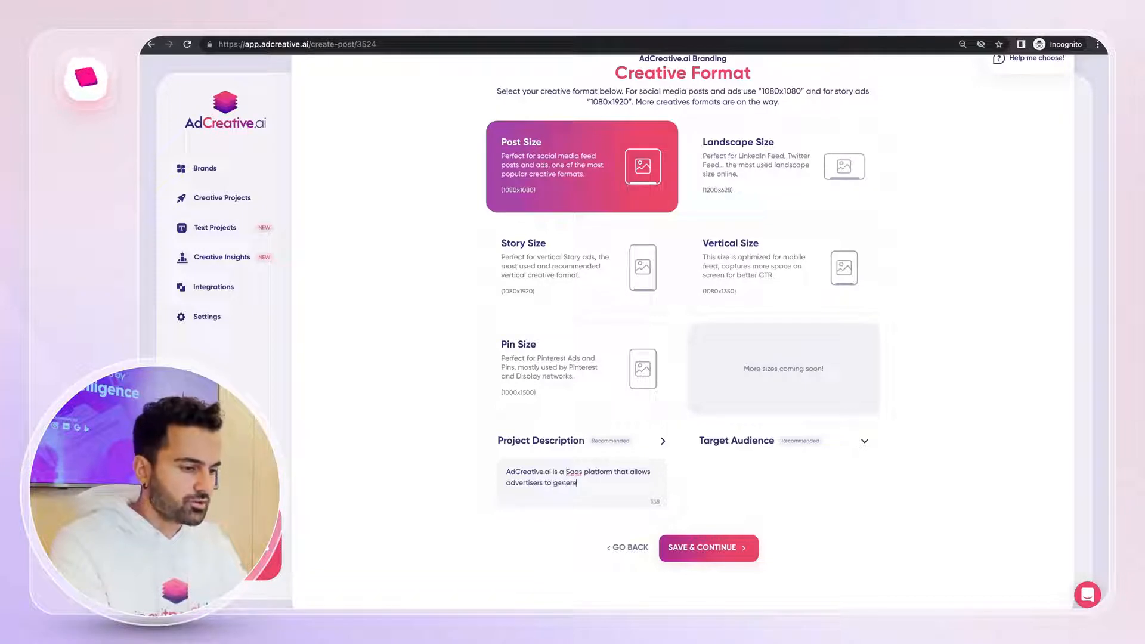
pyautogui.write('te conve')
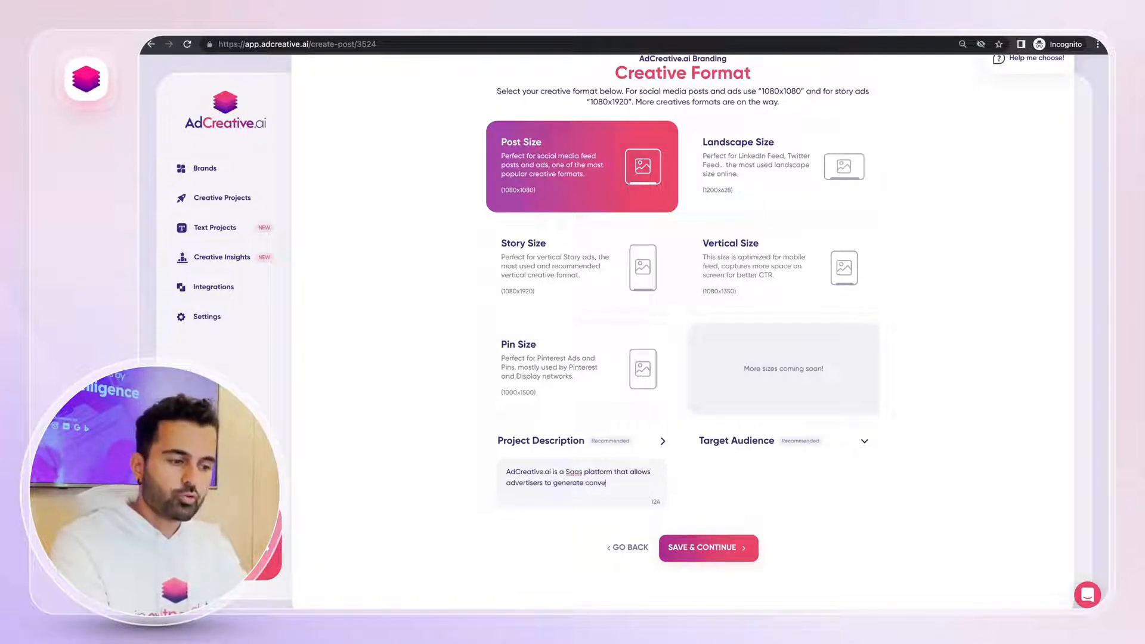
pyautogui.write('rsion focused ad c')
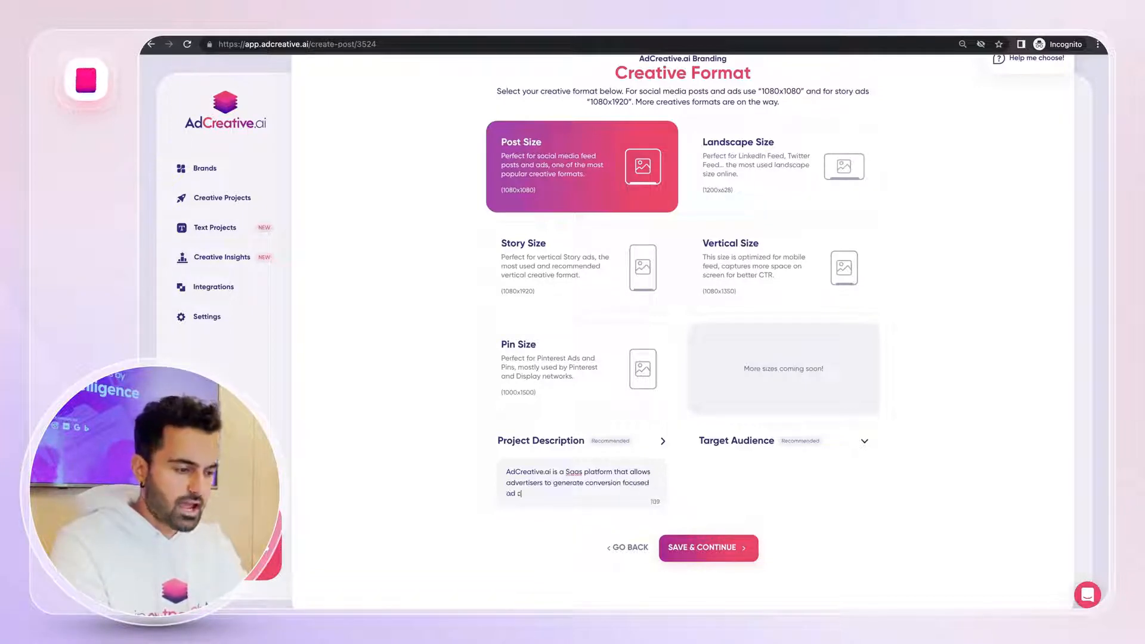
pyautogui.write('reatives.')
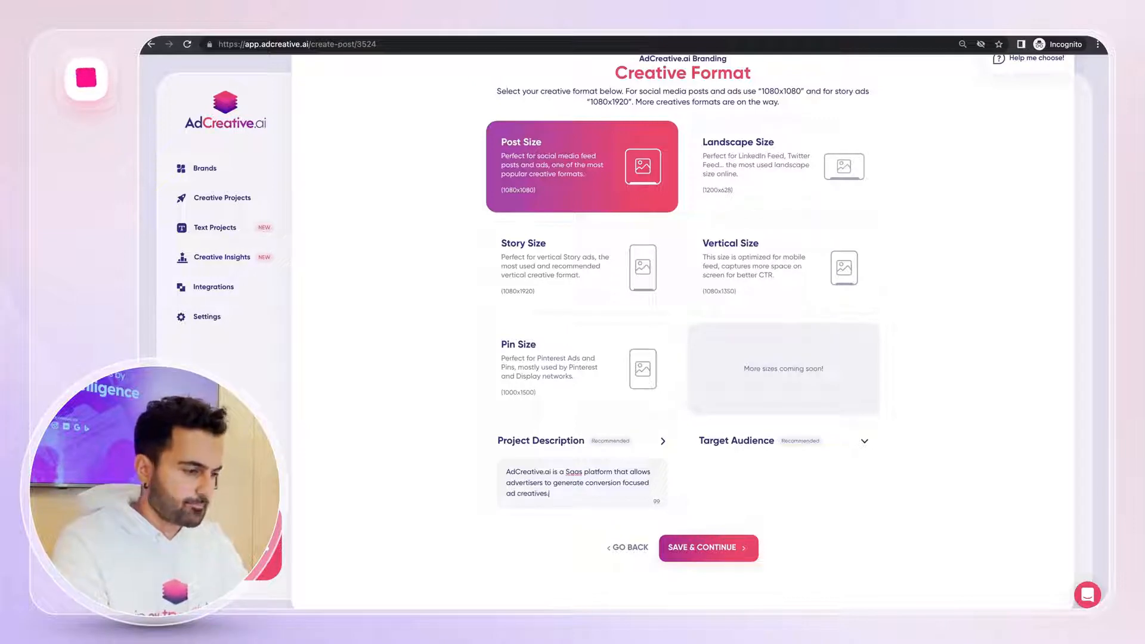
# Set the target audience to "advertisers" and save the creative format settings
pyautogui.click(728, 442)
pyautogui.click(723, 474)
pyautogui.write('adv')
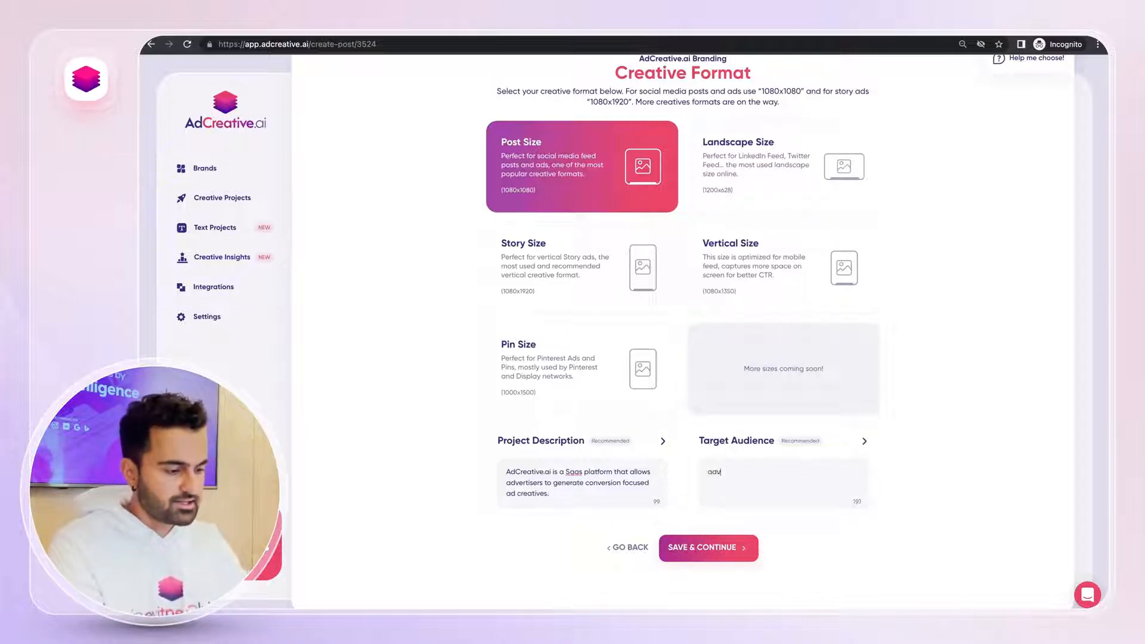
pyautogui.write('ertisers')
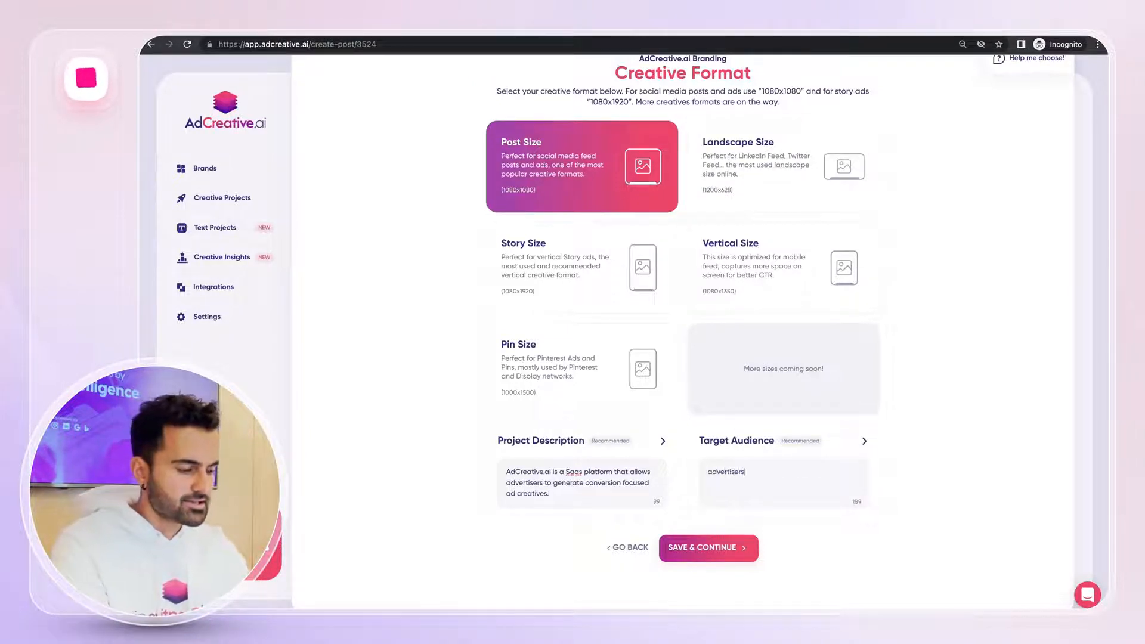
pyautogui.click(733, 547)
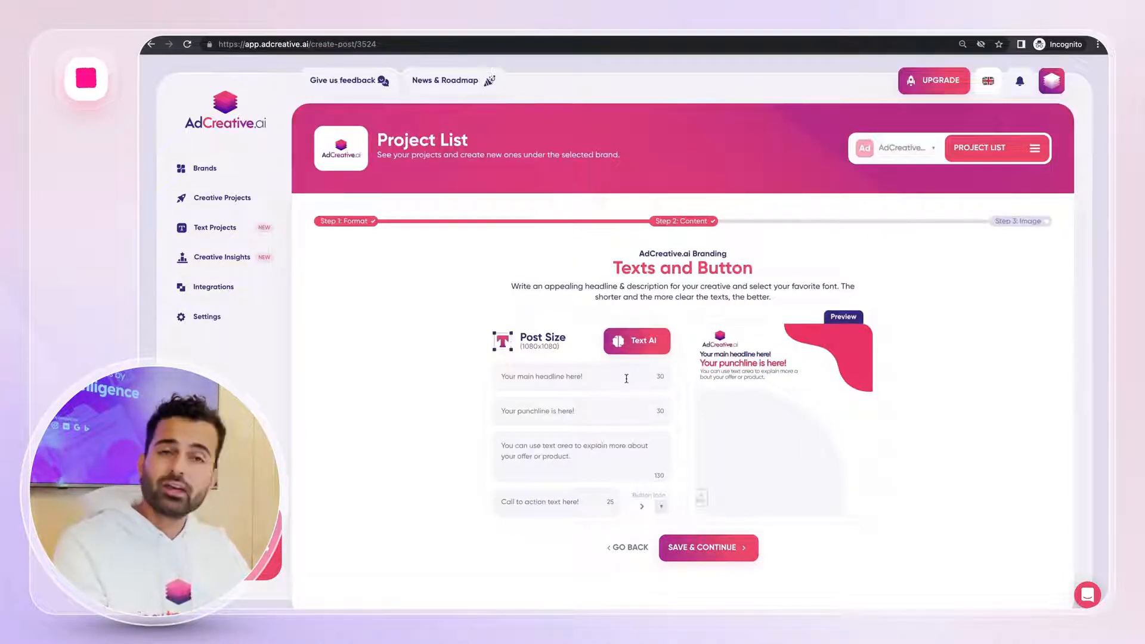
# Generate English ad texts with Text AI and shorten the headline to "Make your ads work harder!"
pyautogui.click(633, 352)
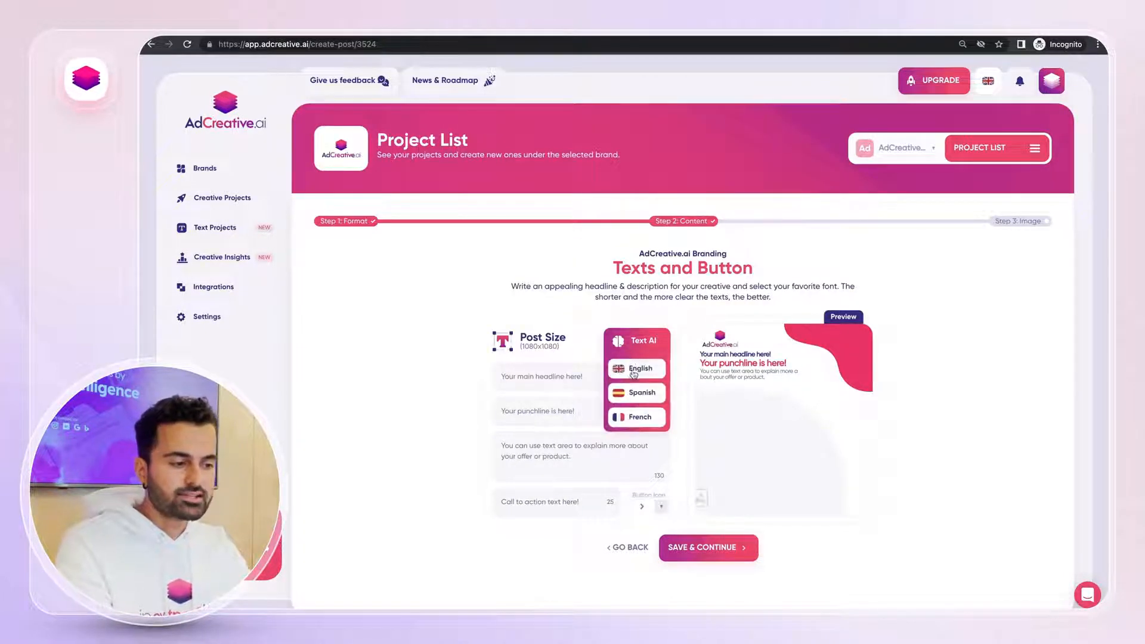
pyautogui.click(631, 374)
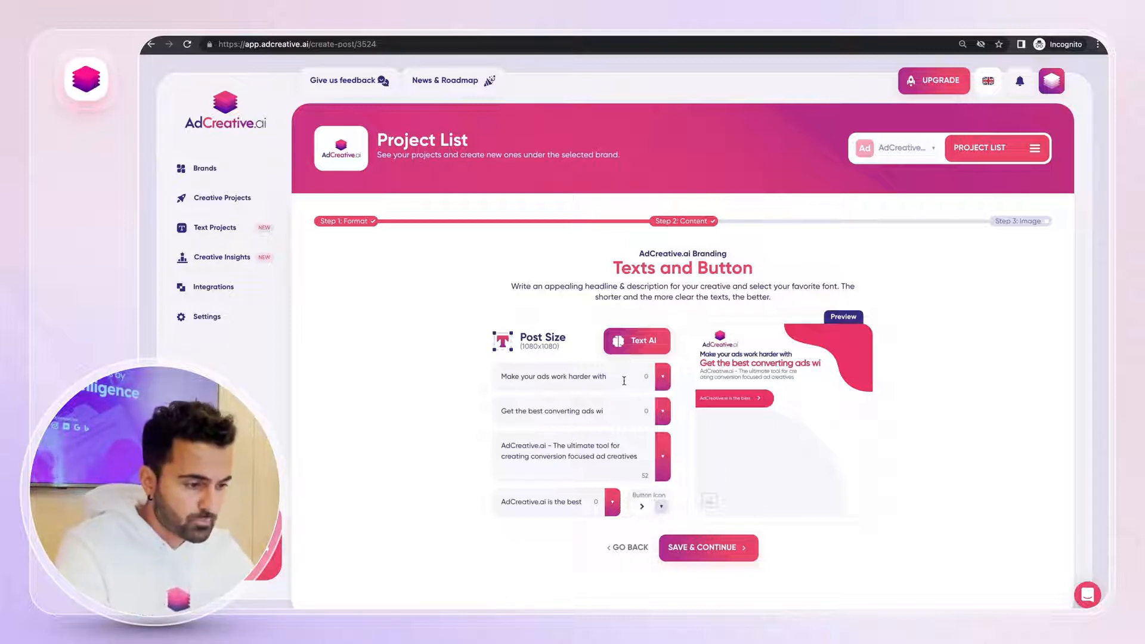
pyautogui.click(607, 377)
pyautogui.press('BackSpace')
pyautogui.press('BackSpace')
pyautogui.press('BackSpace')
pyautogui.press('BackSpace')
pyautogui.press('BackSpace')
pyautogui.press('BackSpace')
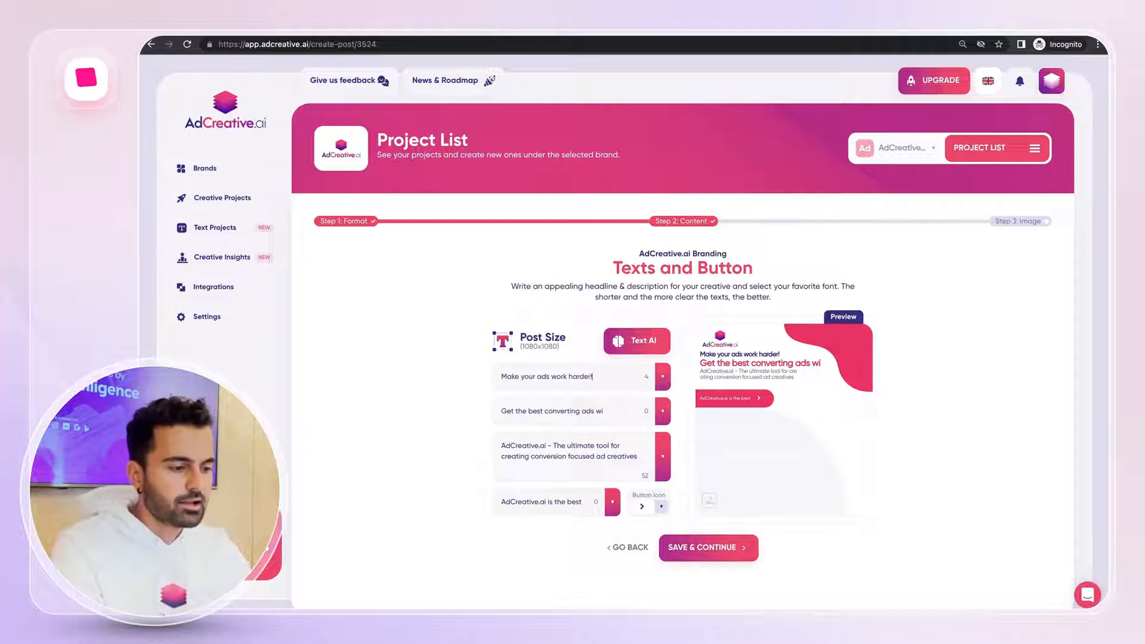
# Set the punchline to "Create ads that get results!" by picking a Text AI suggestion and trimming its prefix
pyautogui.click(663, 412)
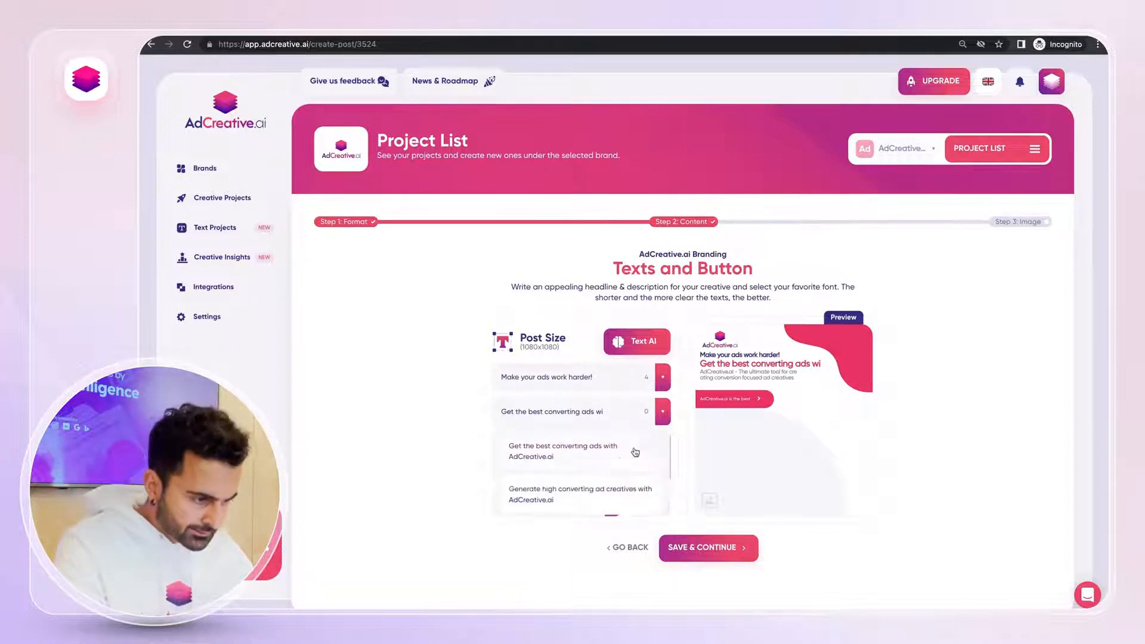
pyautogui.scroll(-5, 626, 457)
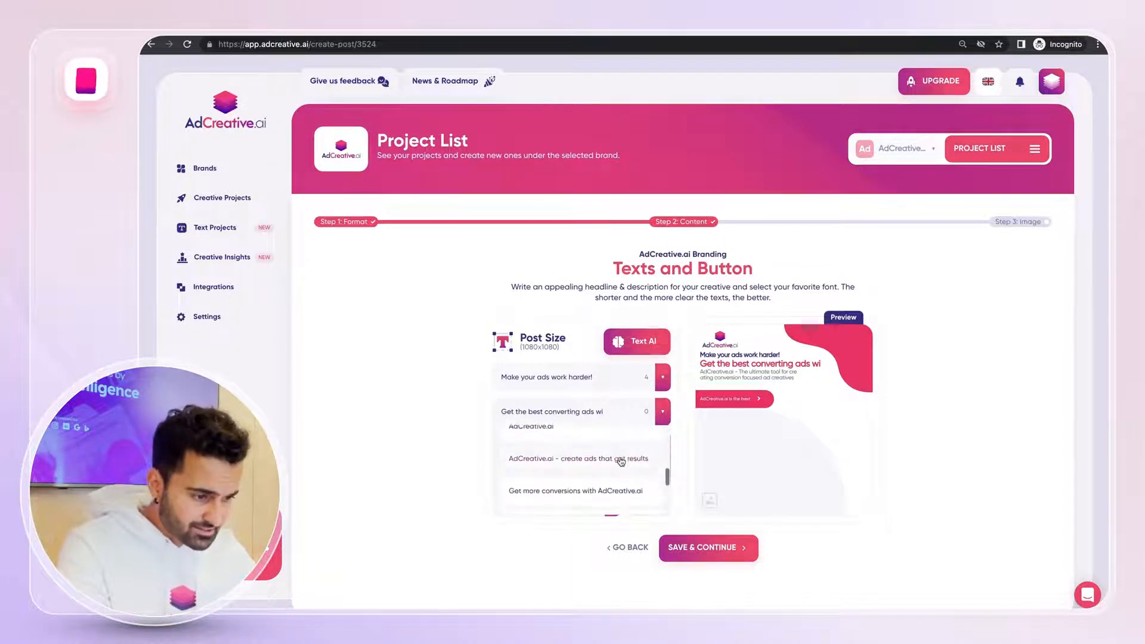
pyautogui.scroll(-2, 621, 461)
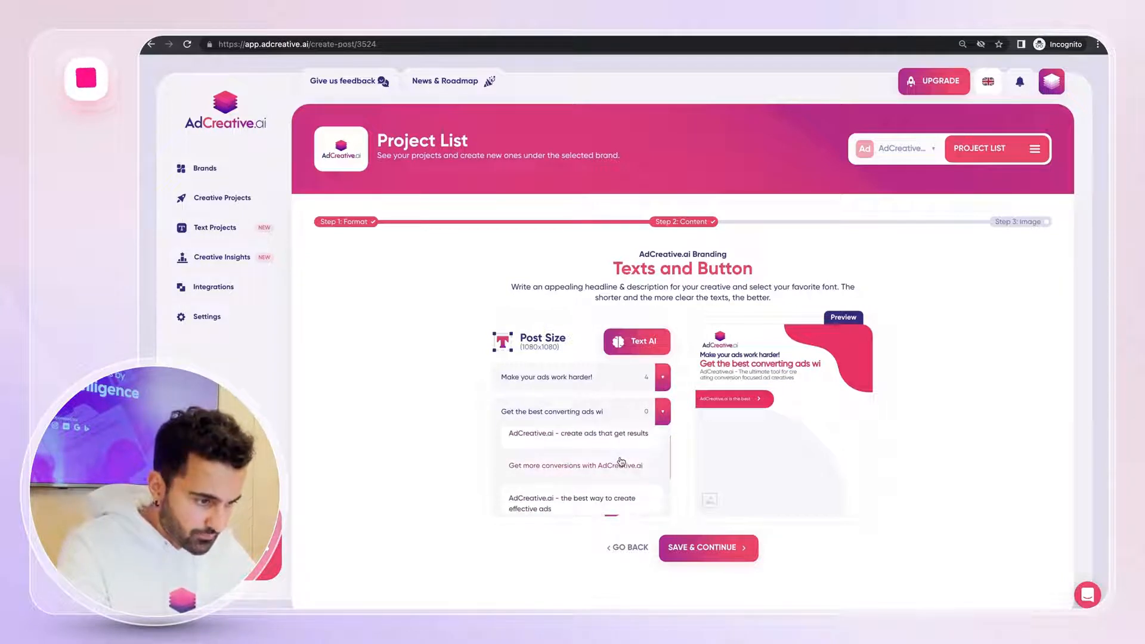
pyautogui.click(620, 440)
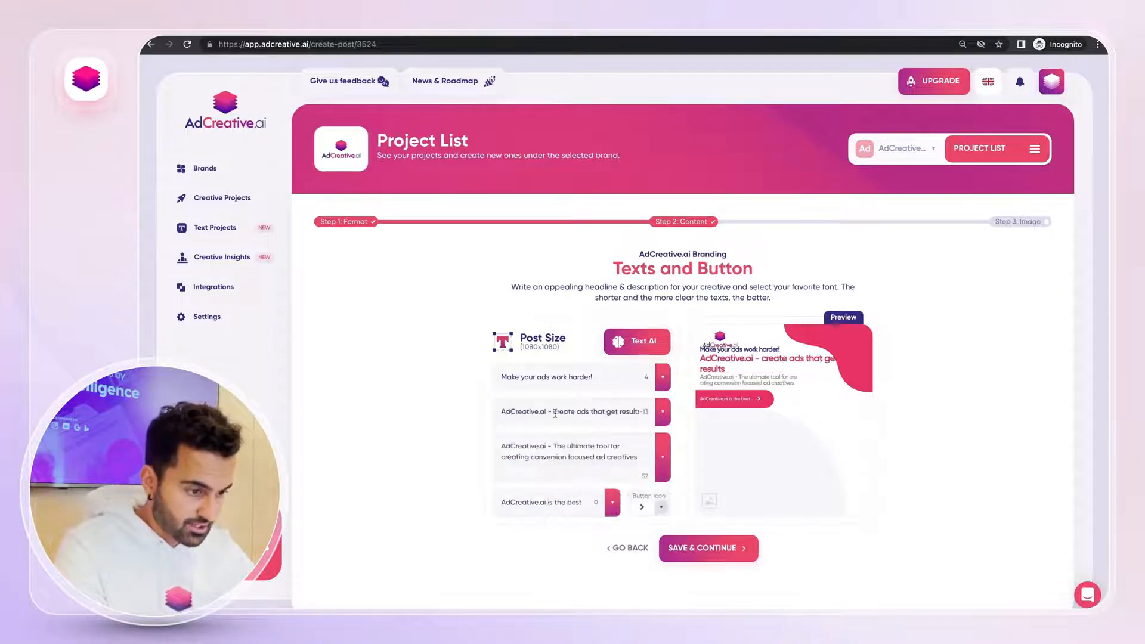
pyautogui.moveTo(558, 412); pyautogui.dragTo(501, 413)
pyautogui.write('C')
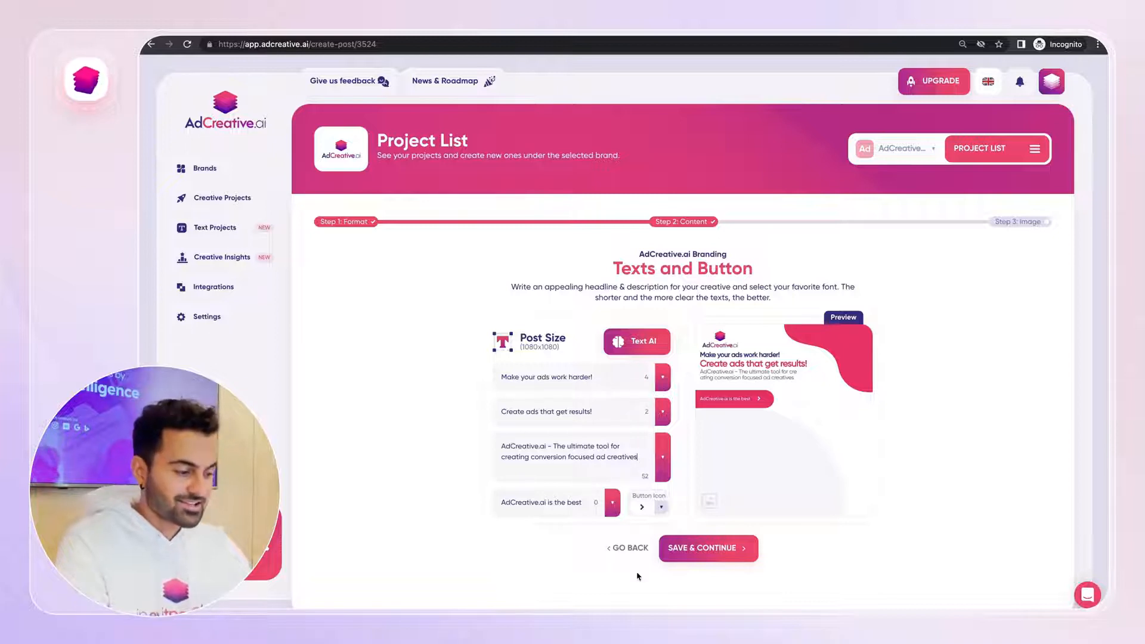
# Set the call-to-action button text to "SIGN UP TODAY!" and save the content step
pyautogui.tripleClick(546, 503)
pyautogui.write('SIGN UP')
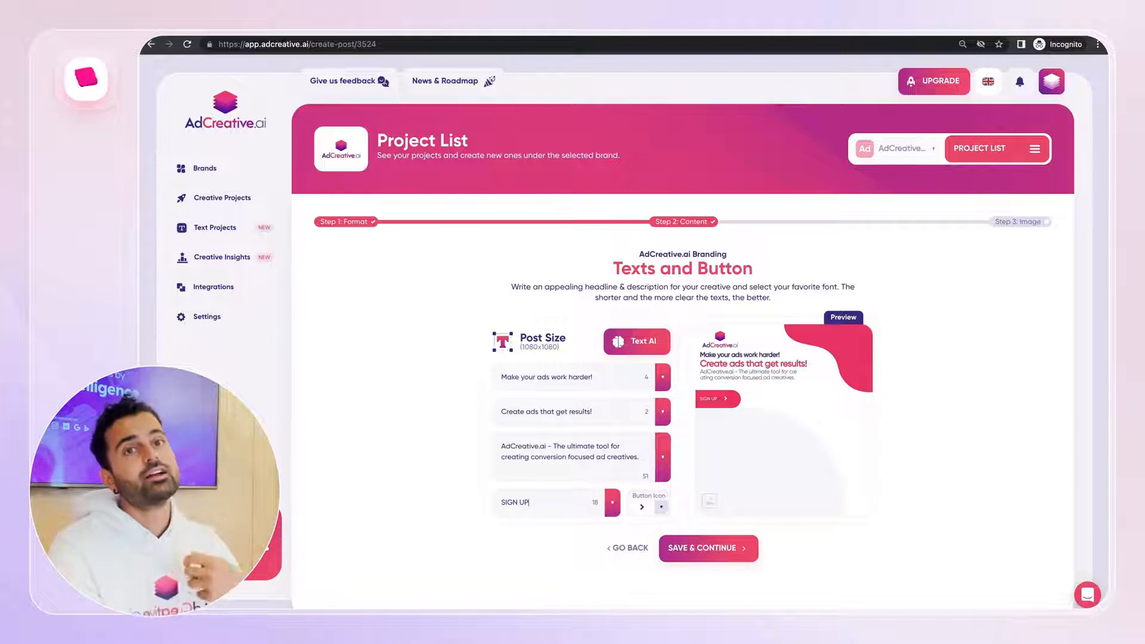
pyautogui.write('T')
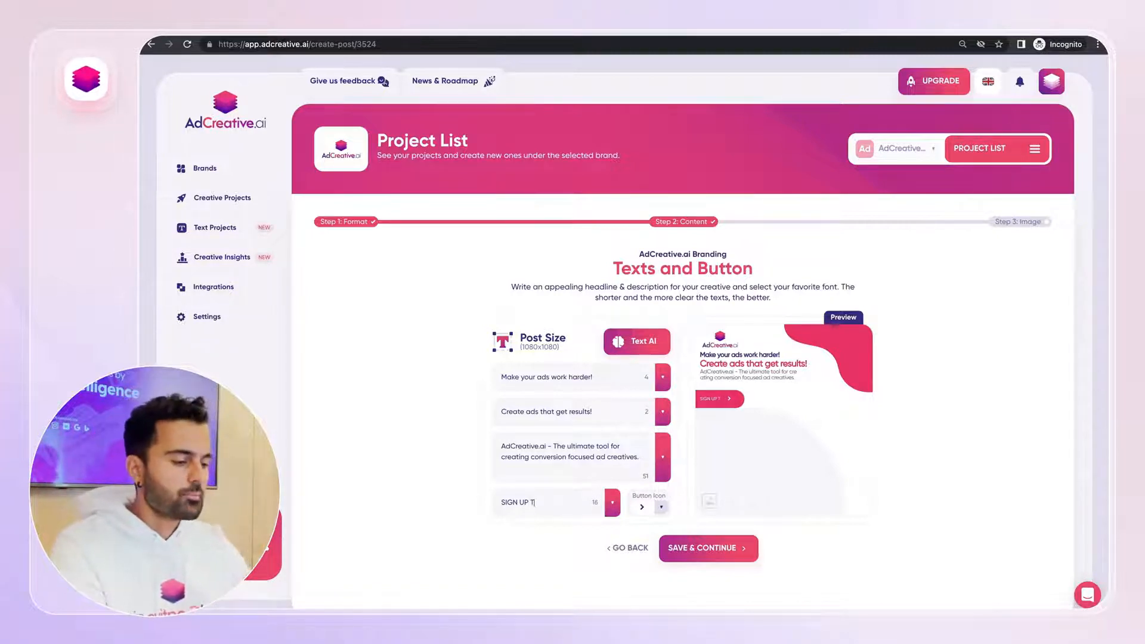
pyautogui.write('ODAY!')
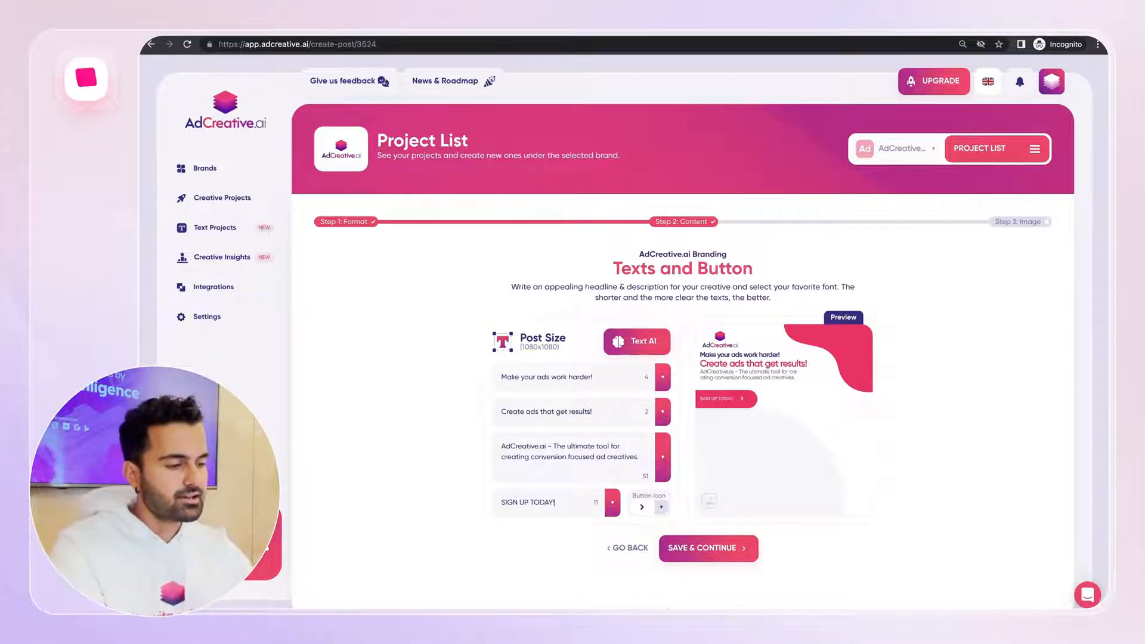
pyautogui.click(721, 557)
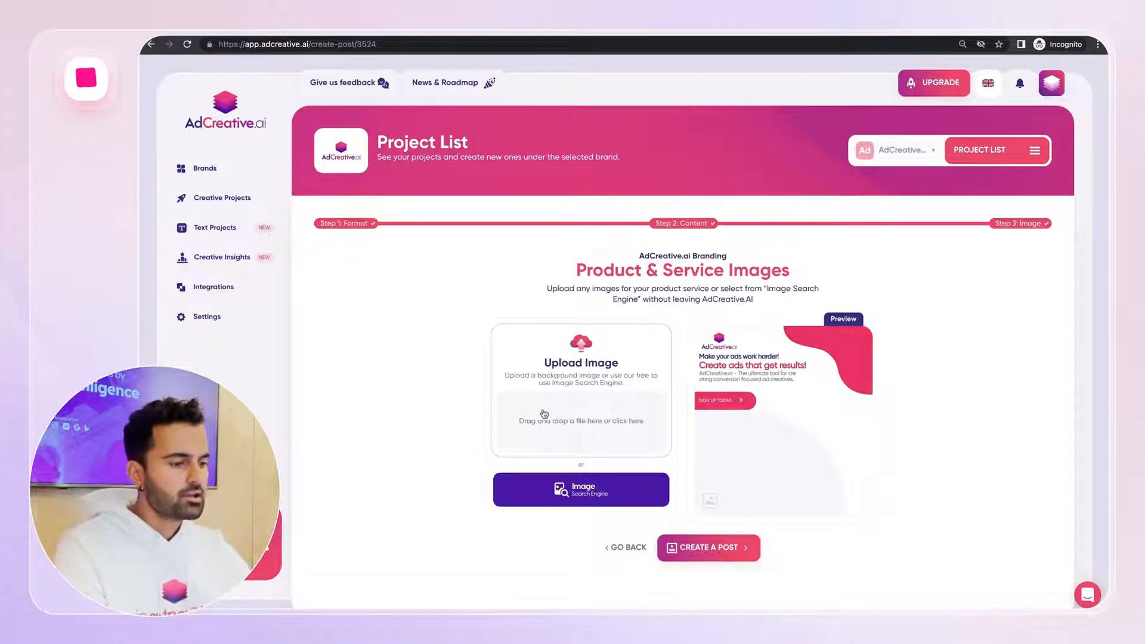
# Search the free stock images for "facebook" and use the phone-and-laptop photo as the background
pyautogui.click(567, 495)
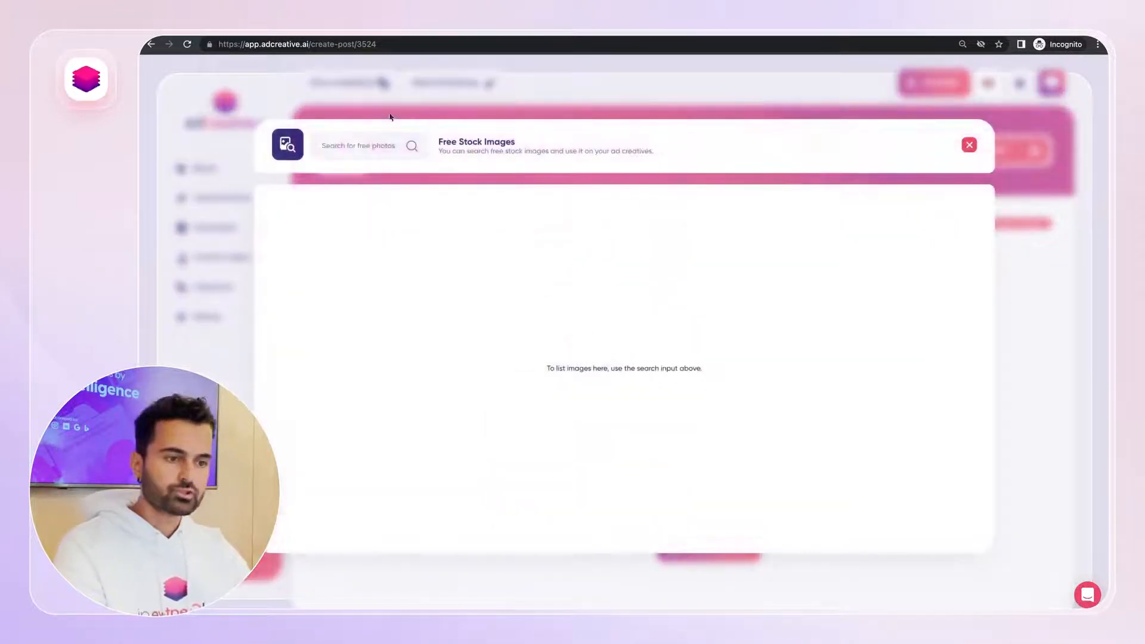
pyautogui.click(371, 150)
pyautogui.write('facebook')
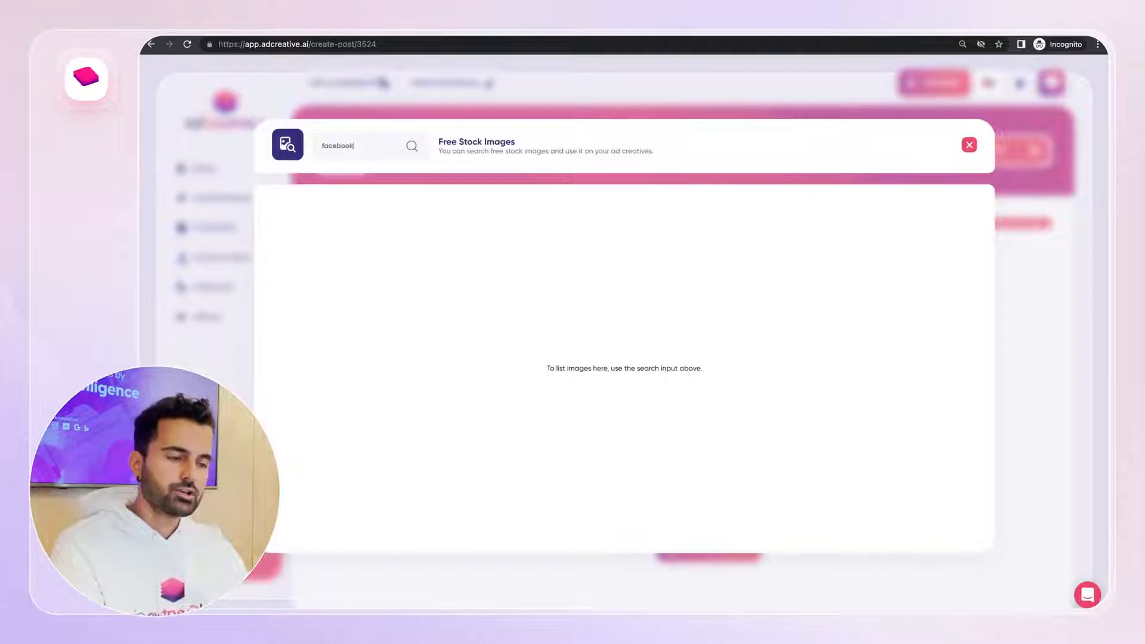
pyautogui.press('Return')
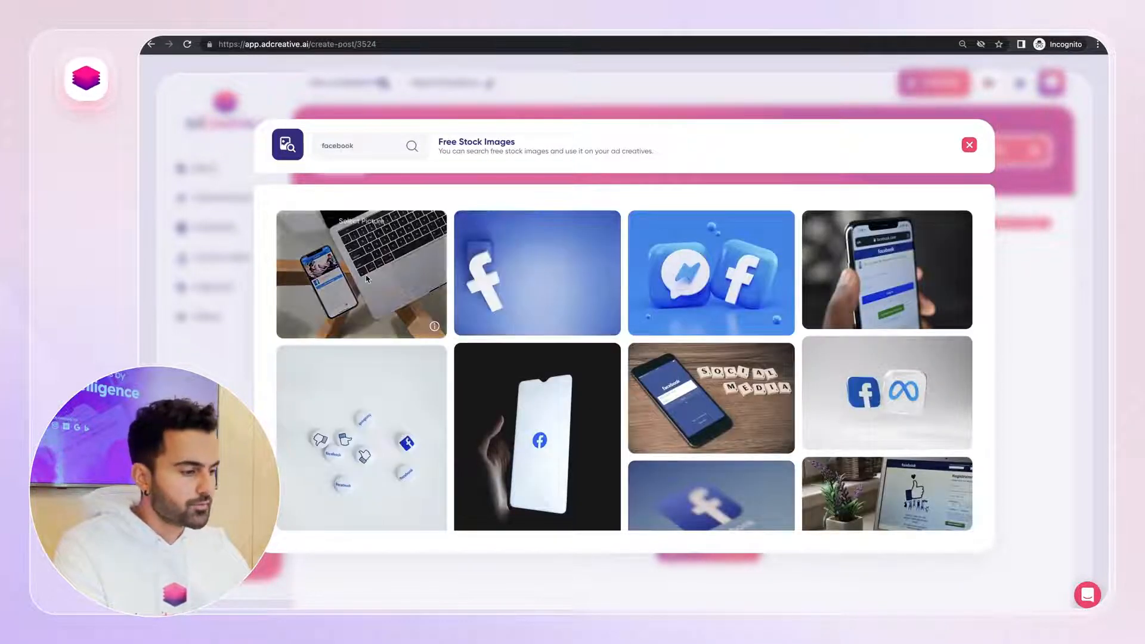
pyautogui.click(366, 278)
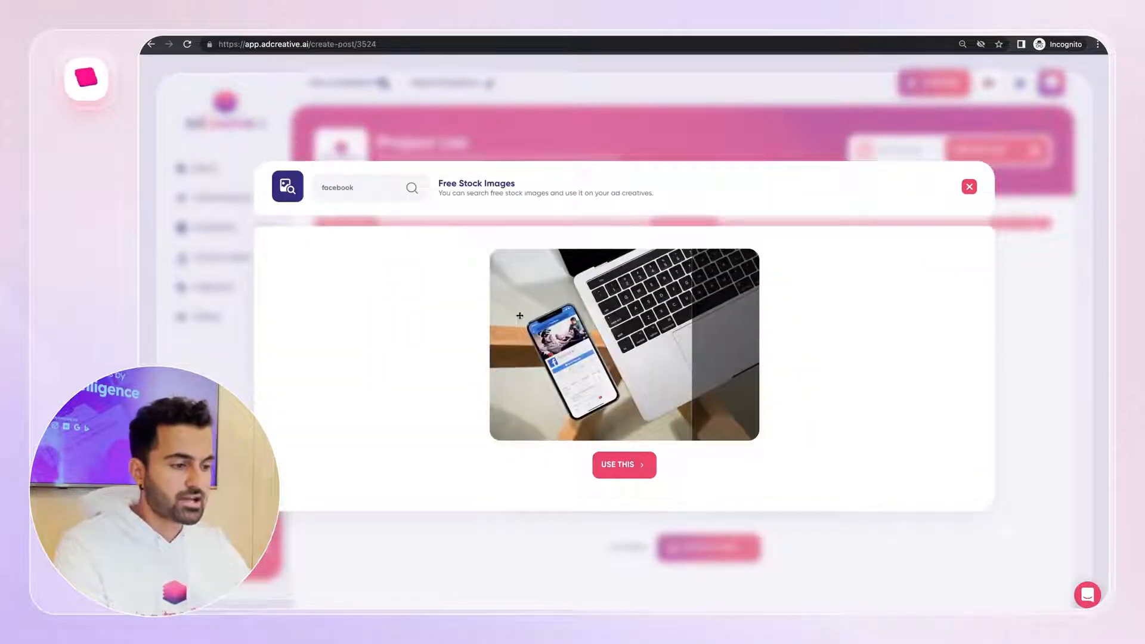
pyautogui.click(598, 459)
# Create the post, naming the project "Dynamic Creative Optimization", and save and generate the creatives
pyautogui.click(716, 549)
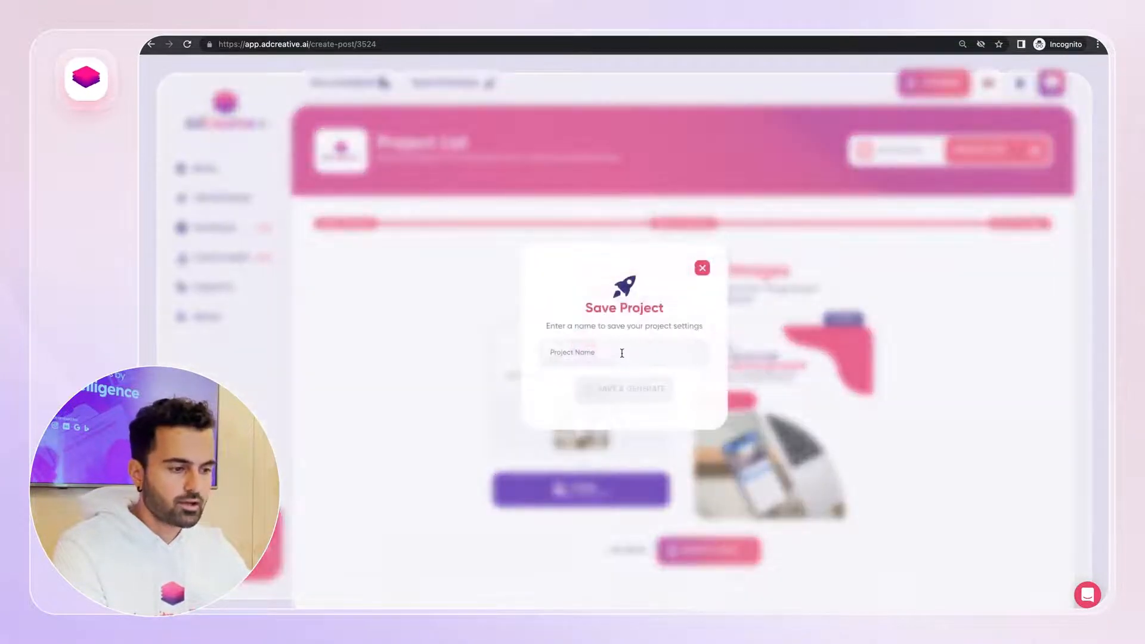
pyautogui.click(612, 358)
pyautogui.write('Dynamic ')
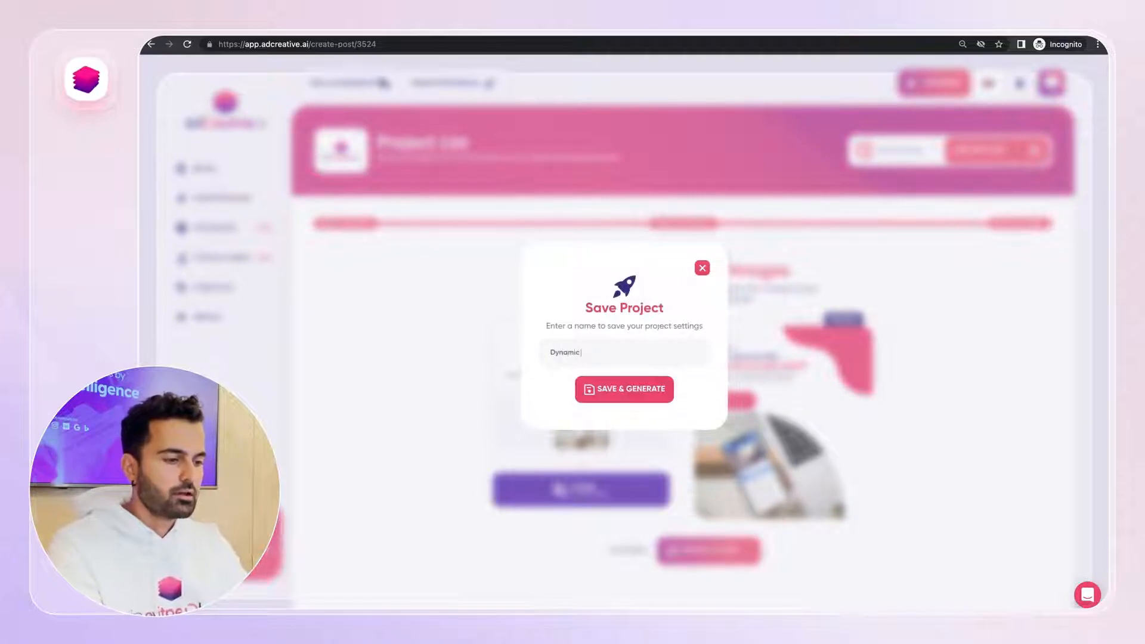
pyautogui.write('Creative Optimization')
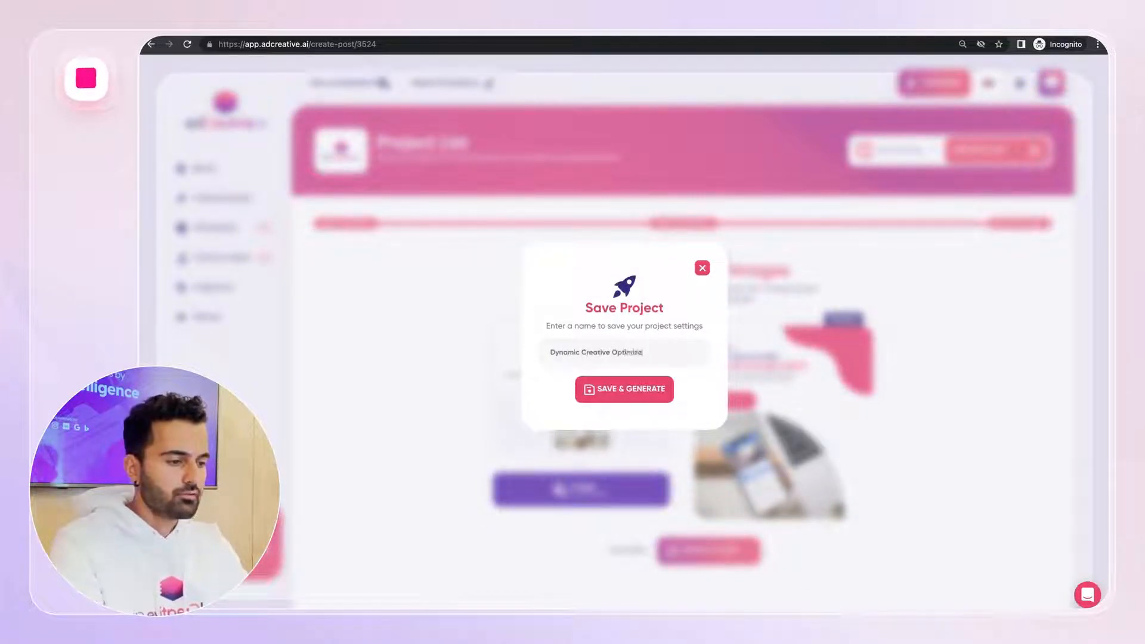
pyautogui.click(613, 382)
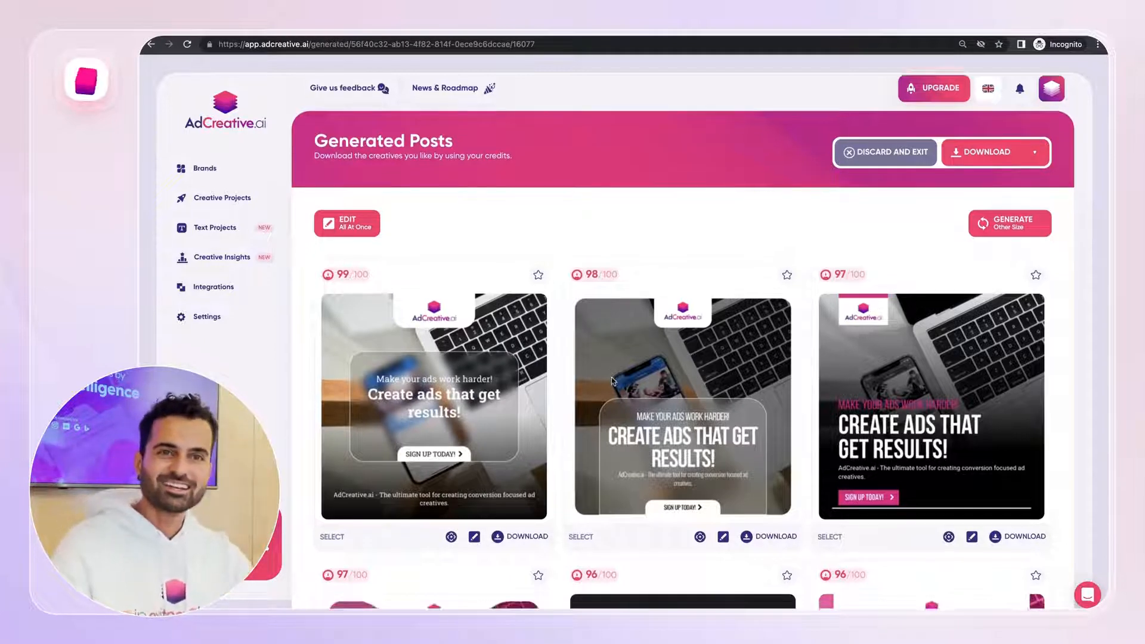
# Browse the generated ad creatives and their scores
pyautogui.scroll(-2, 613, 381)
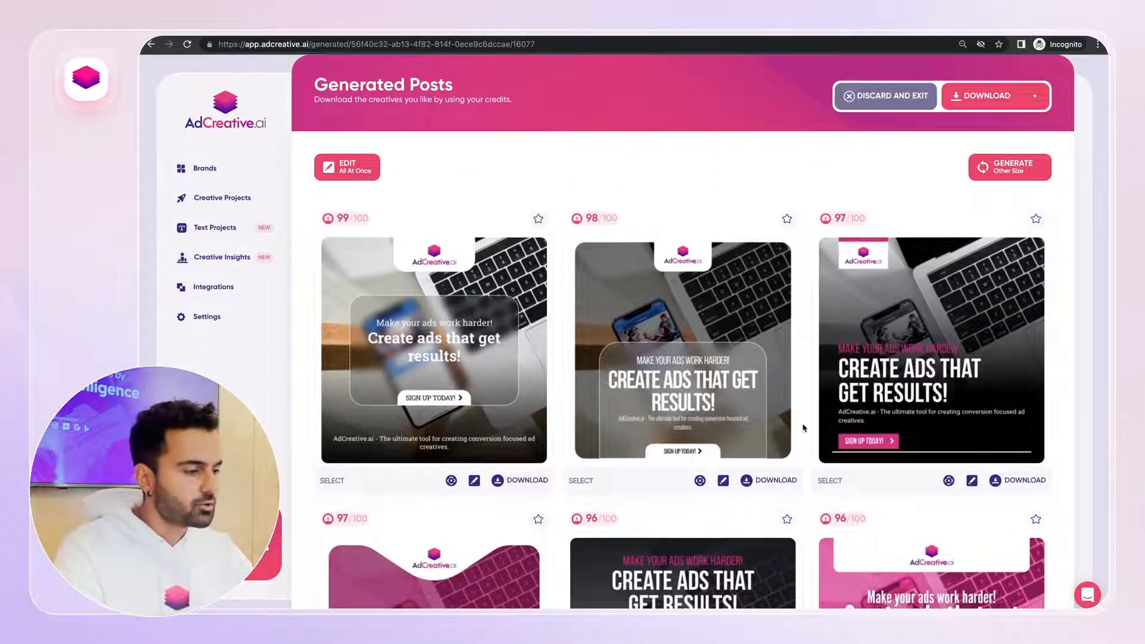
pyautogui.scroll(-12, 803, 428)
pyautogui.scroll(13, 803, 428)
pyautogui.scroll(-20, 802, 429)
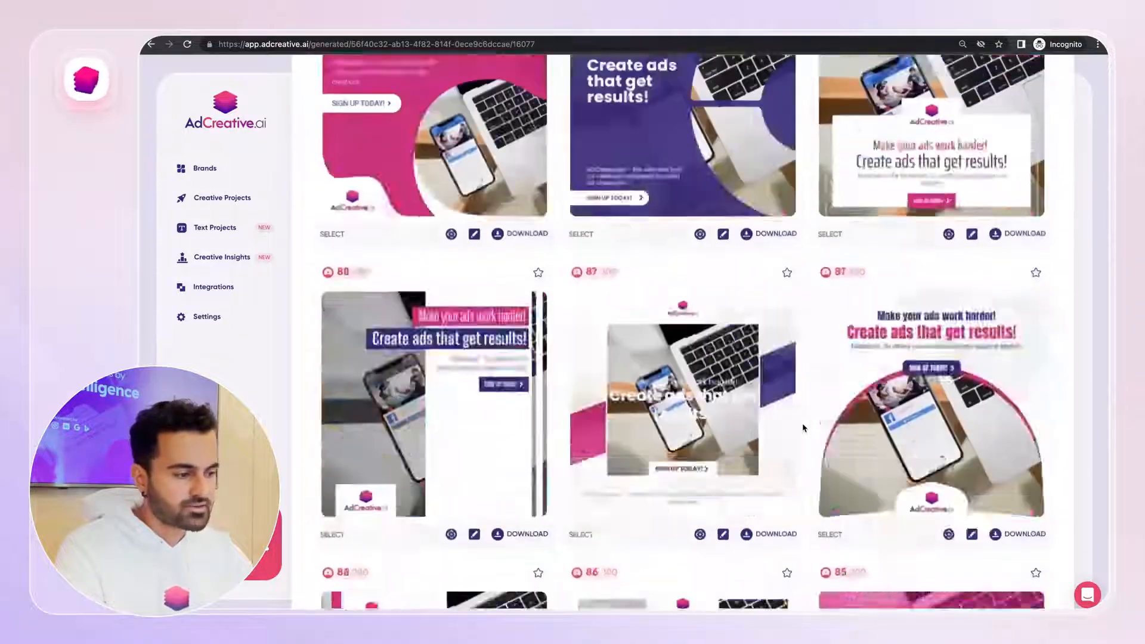
pyautogui.scroll(-15, 803, 428)
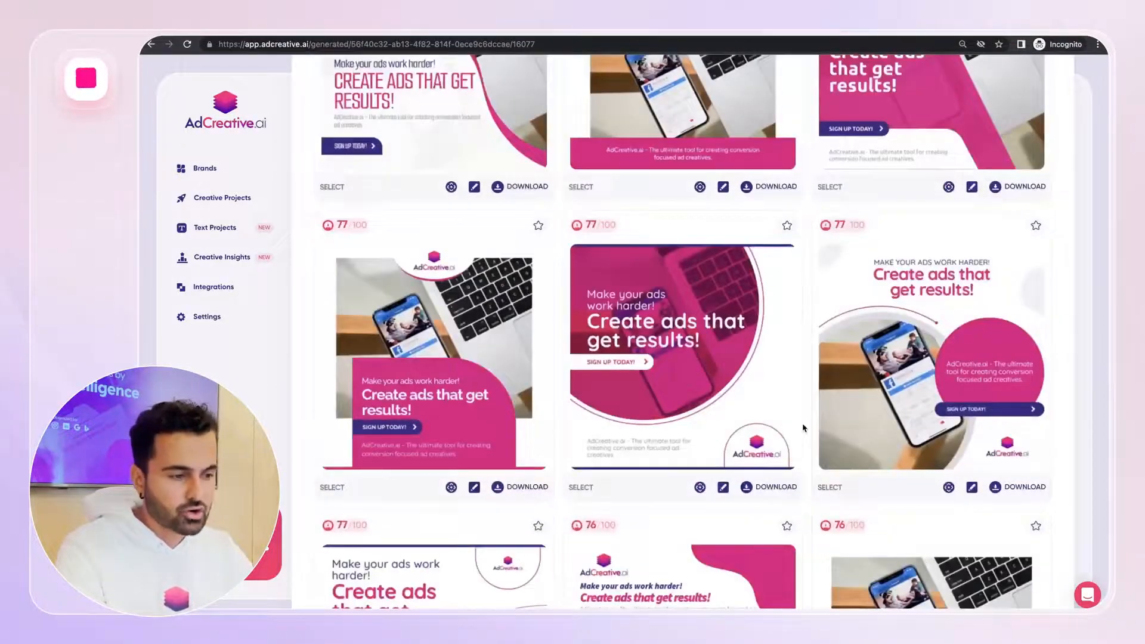
pyautogui.scroll(20, 803, 428)
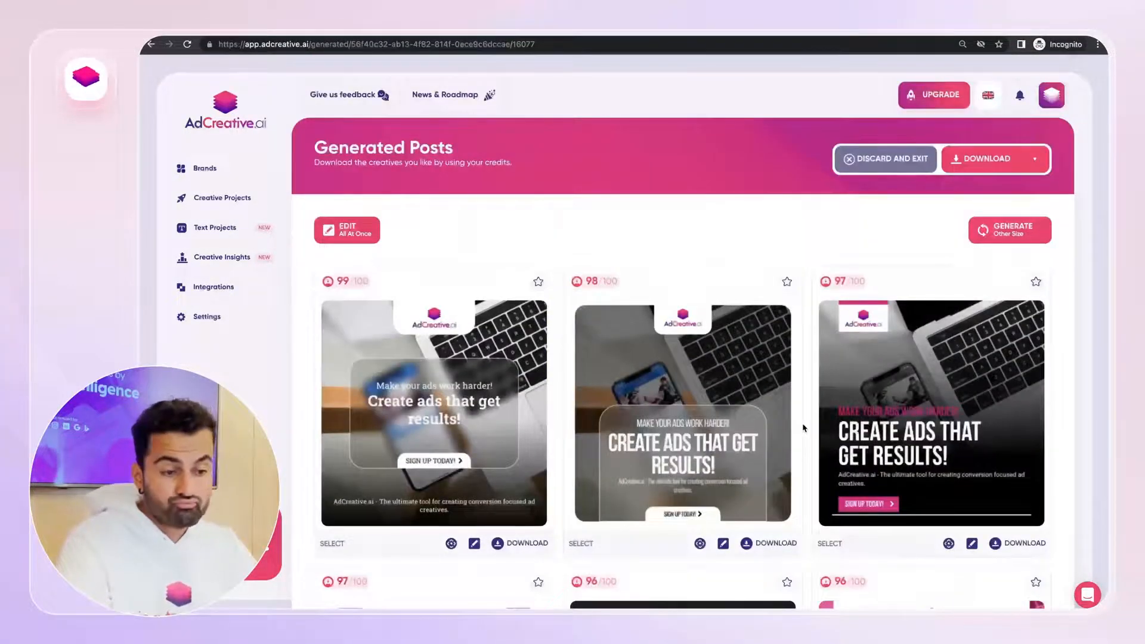
# Download the dark 96-scored "CREATE ADS THAT GET RESULTS!" creative in the second row
pyautogui.scroll(-1, 551, 334)
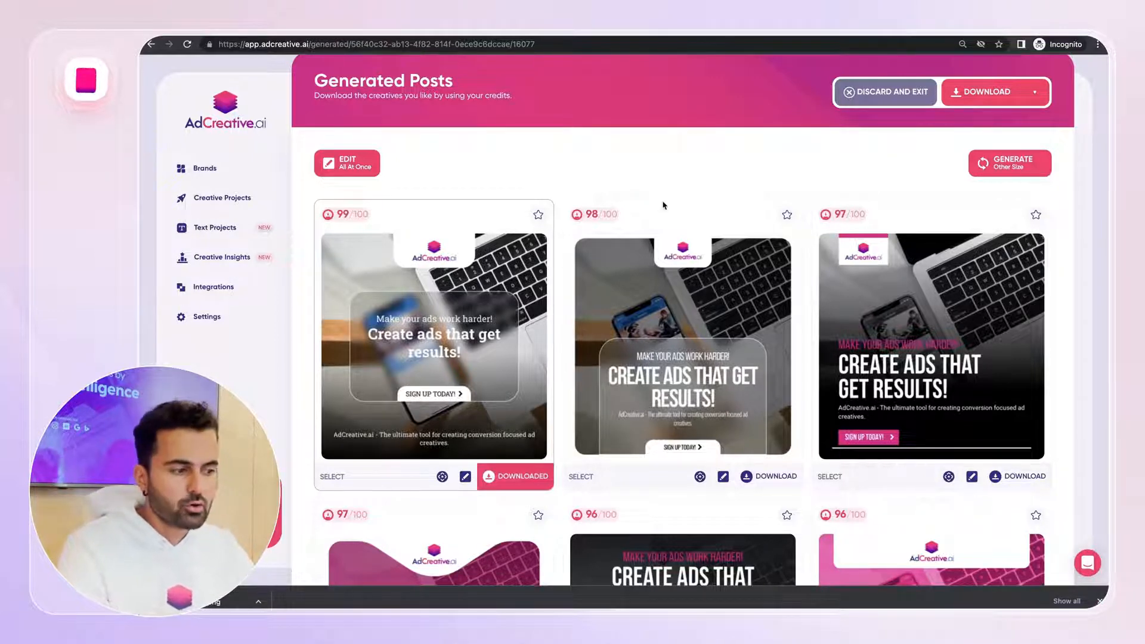
pyautogui.scroll(-4, 663, 205)
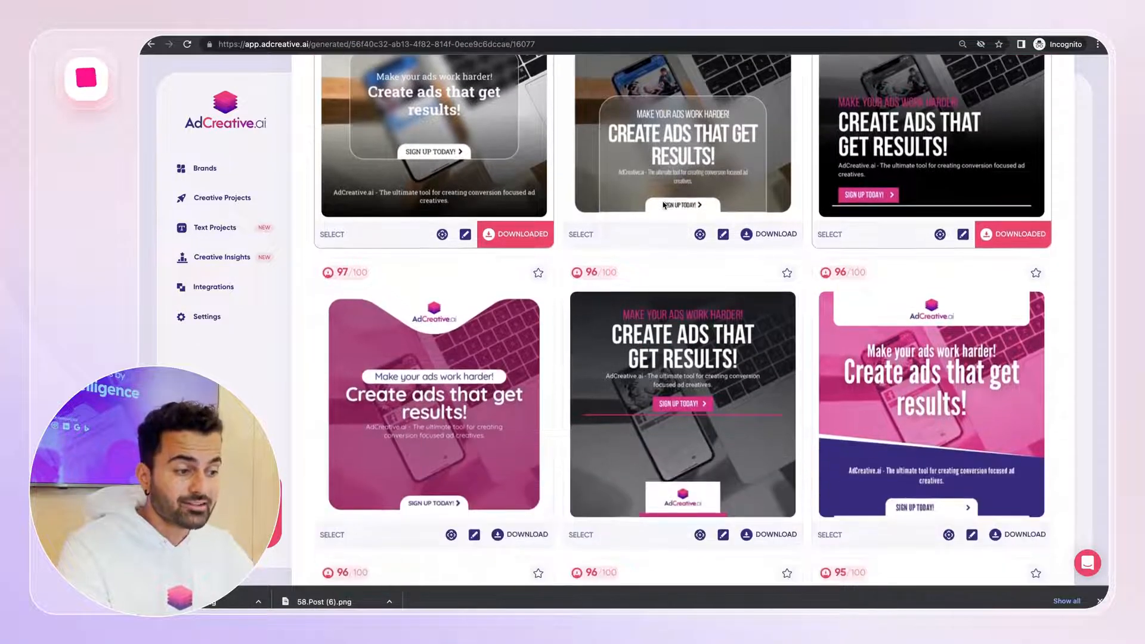
pyautogui.scroll(-2, 663, 205)
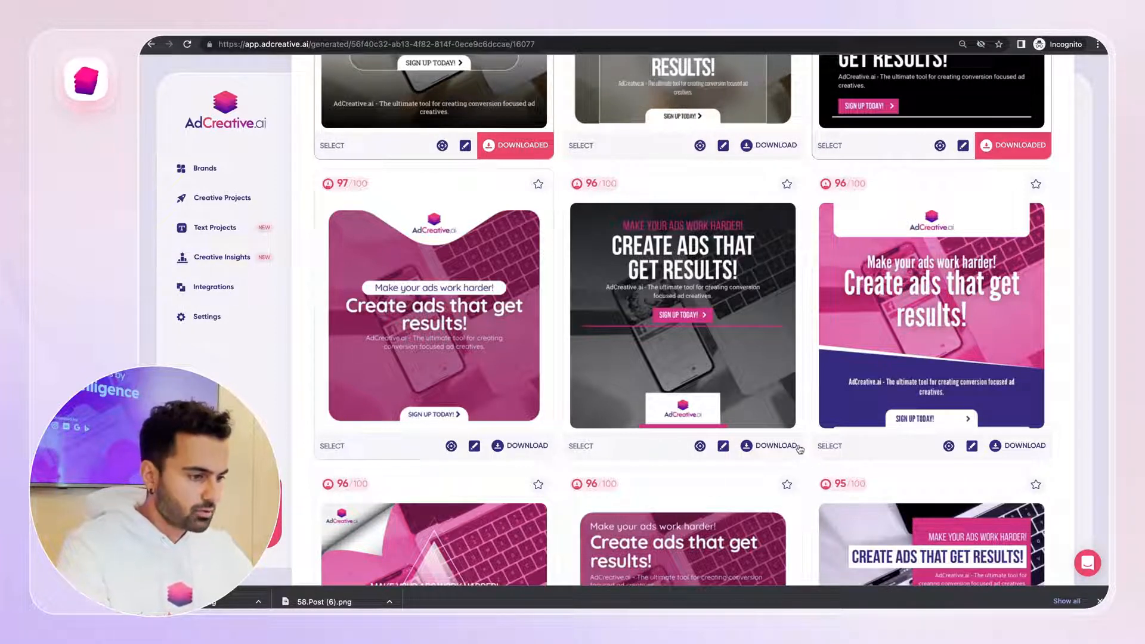
pyautogui.click(775, 446)
# Download the 94-scored creative with the dark arc over the pink laptop background
pyautogui.scroll(-5, 711, 291)
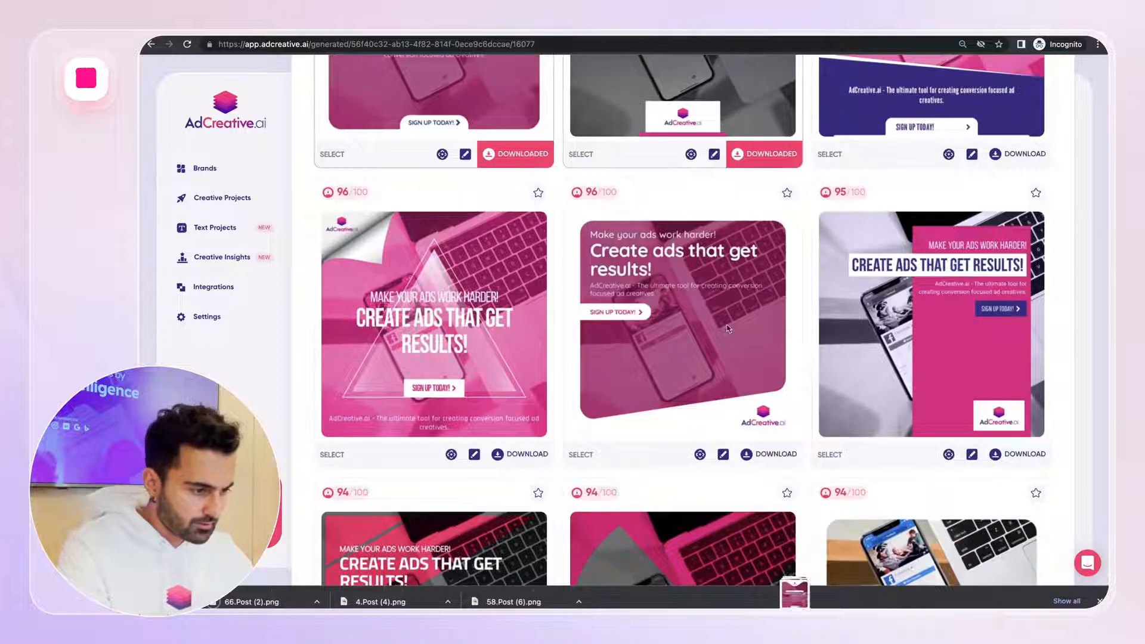
pyautogui.scroll(-5, 791, 231)
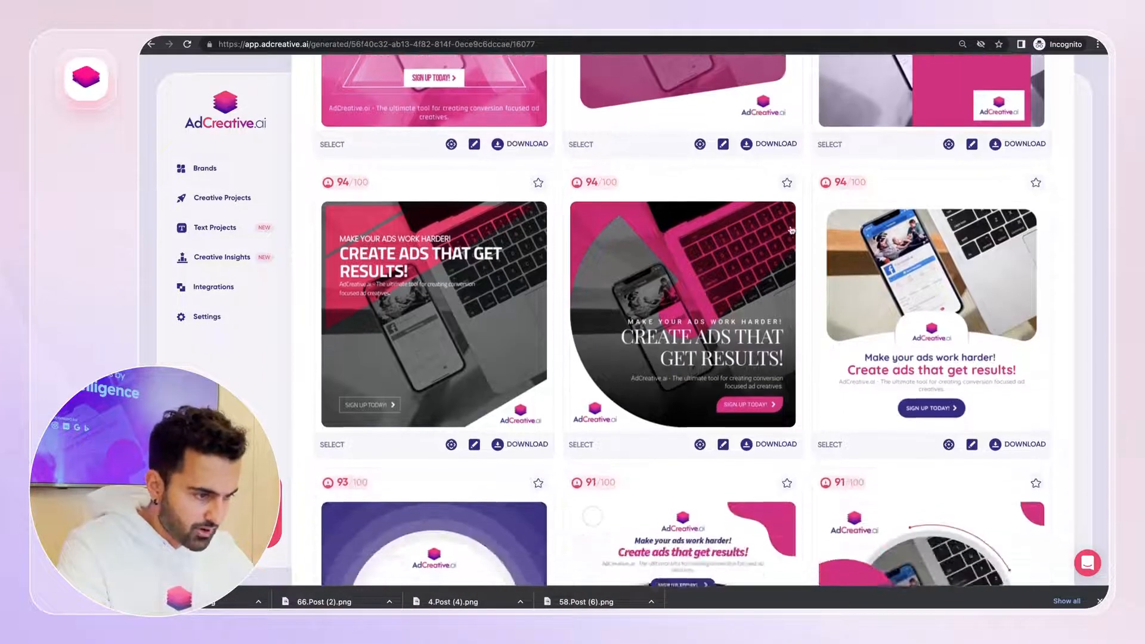
pyautogui.click(759, 443)
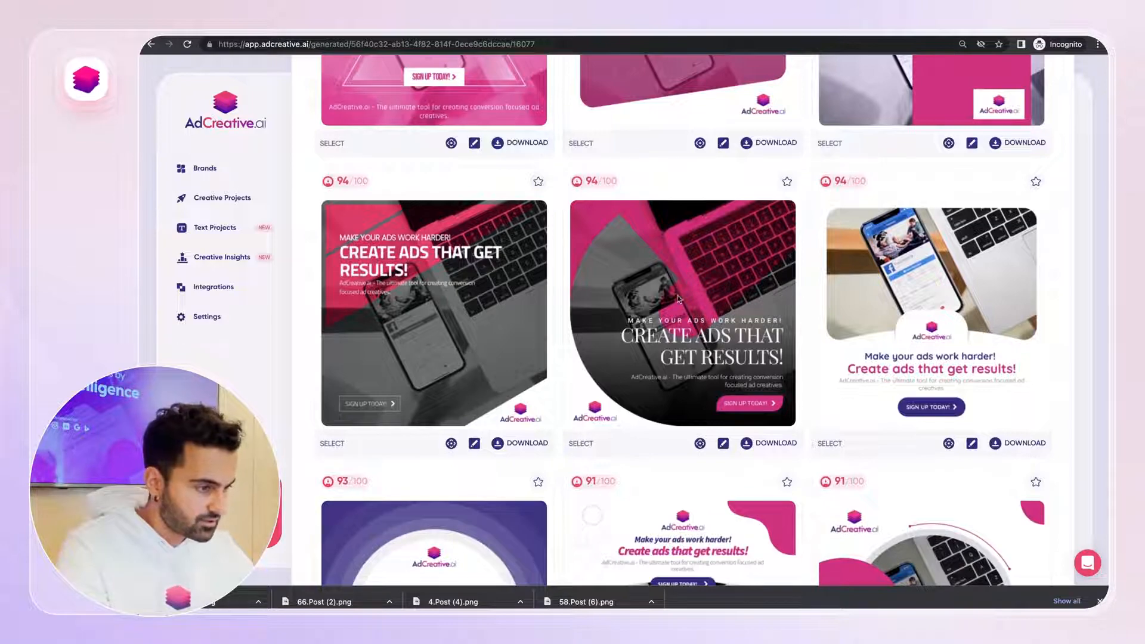
# Download the pink 89-scored "CREATE ADS THAT GET RESULTS!" creative in the third column
pyautogui.scroll(-5, 673, 291)
pyautogui.scroll(2, 673, 291)
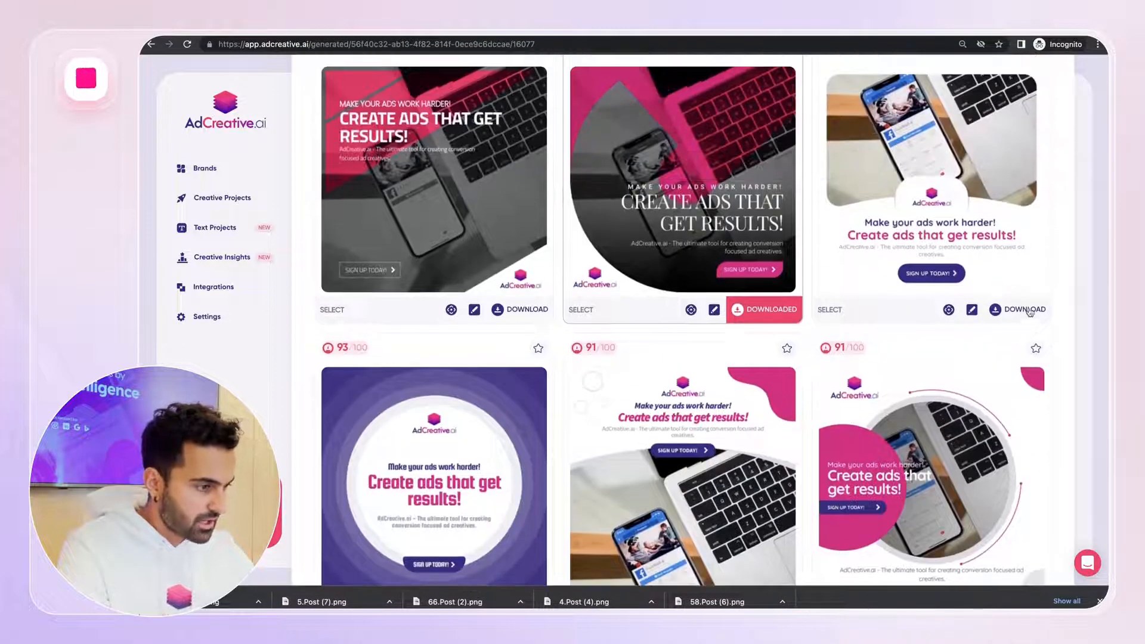
pyautogui.scroll(-8, 939, 197)
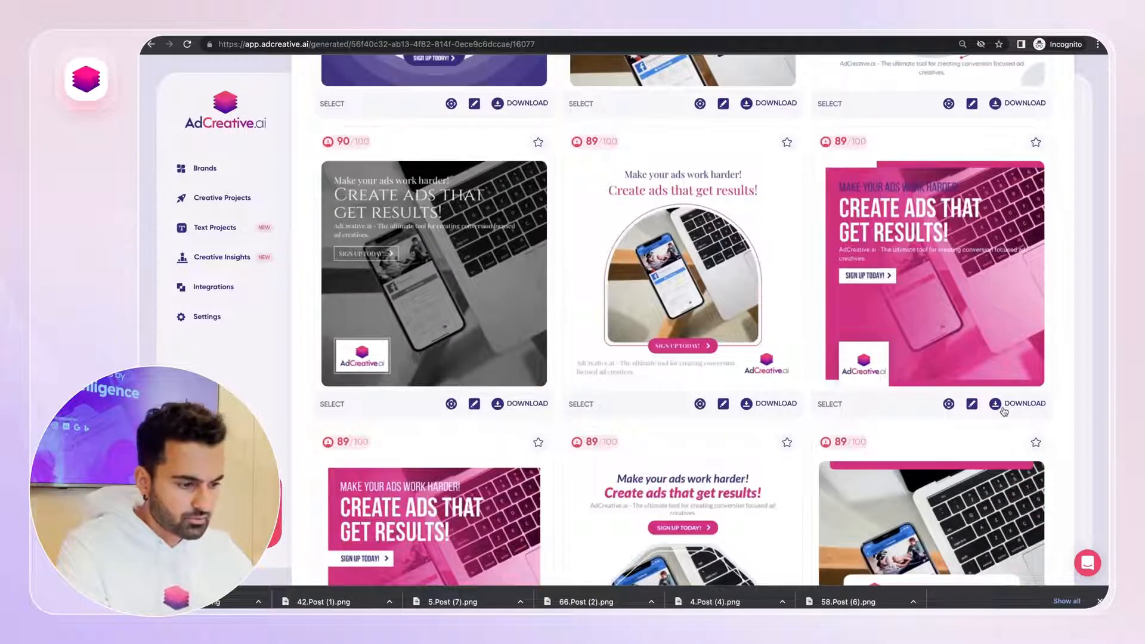
pyautogui.click(1003, 408)
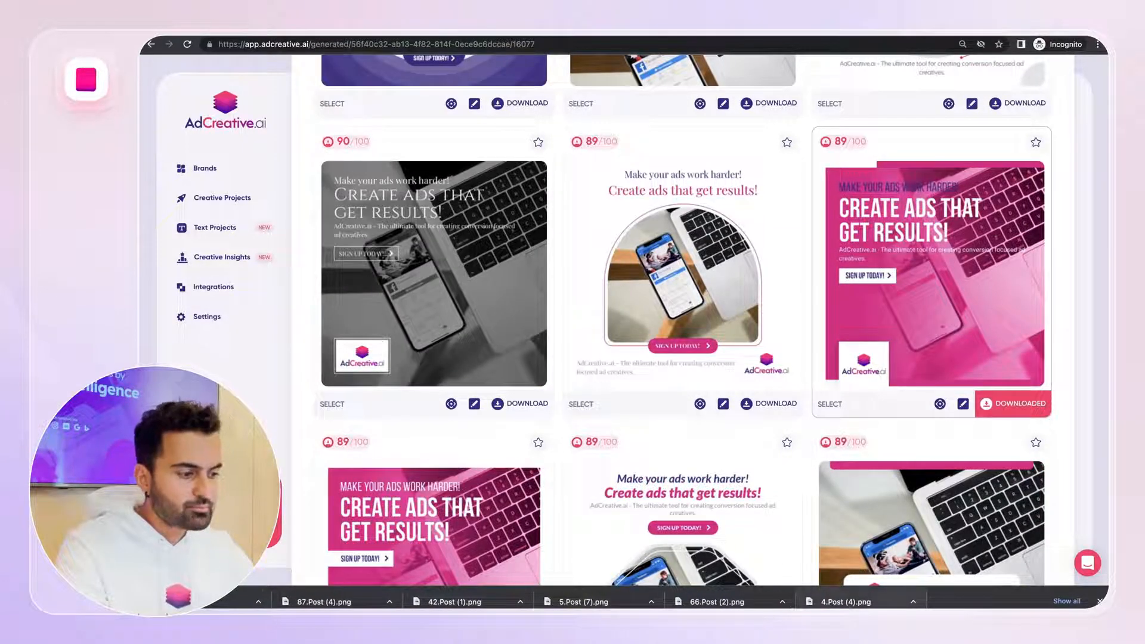
# Open the downloaded creative images and flip through them full size
pyautogui.click(846, 601)
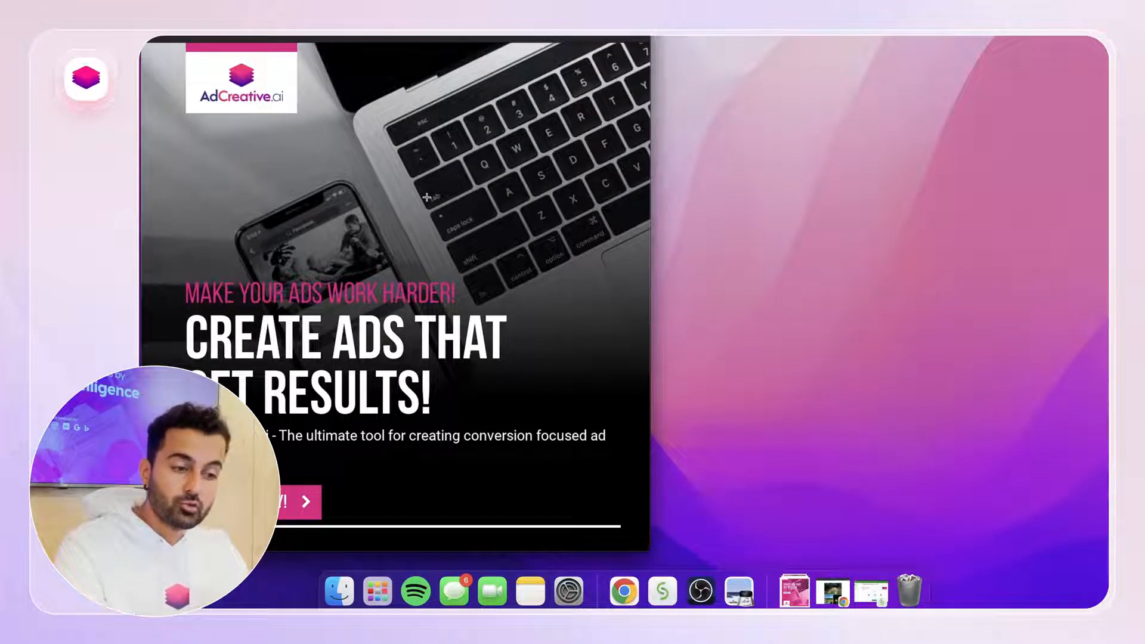
pyautogui.hotkey('ctrl', 'Right')
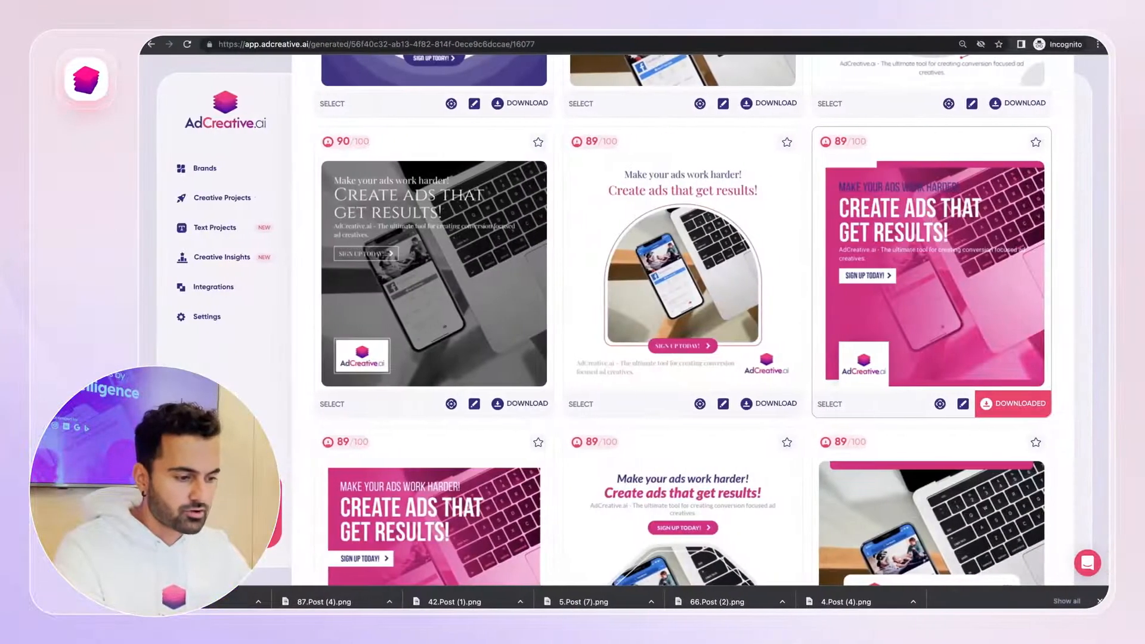
pyautogui.hotkey('ctrl', 'Left')
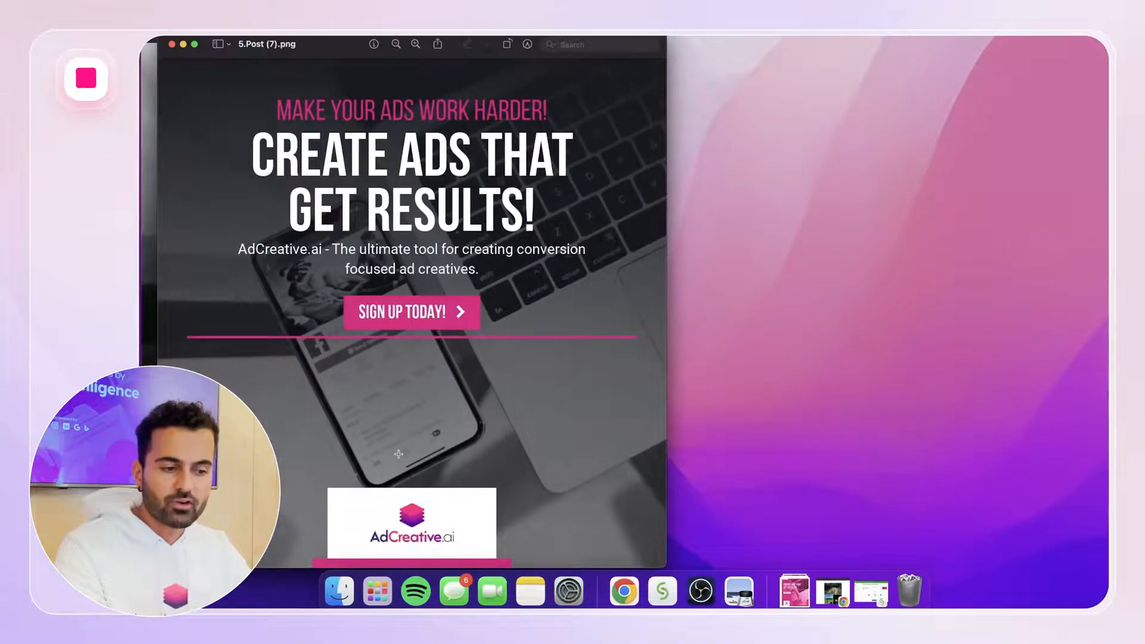
pyautogui.hotkey('ctrl', 'Right')
pyautogui.hotkey('ctrl', 'Left')
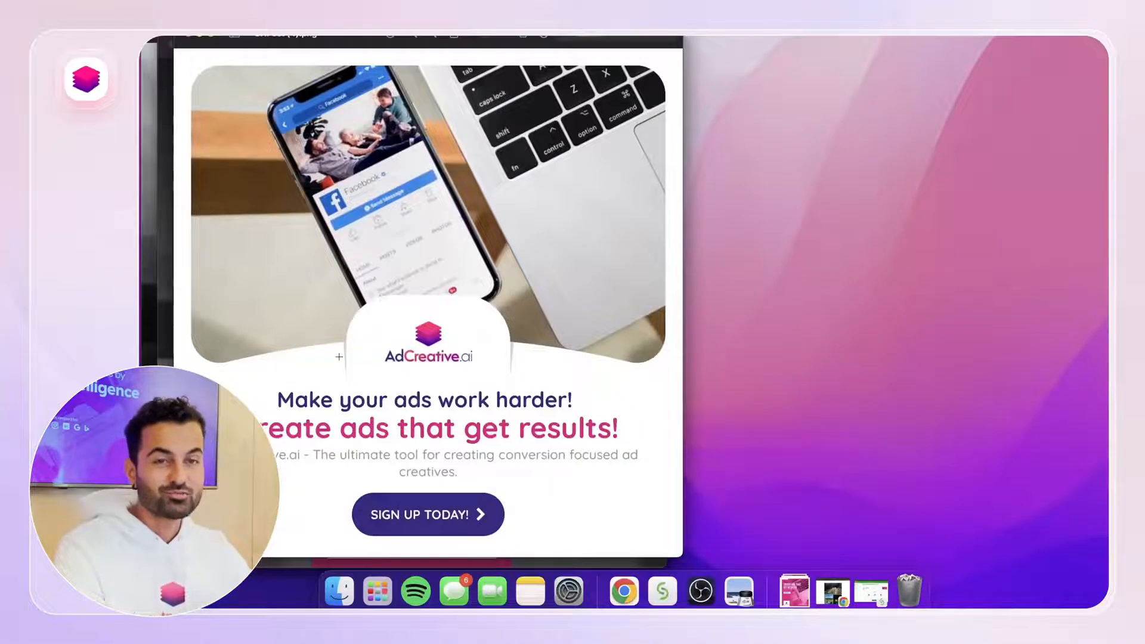
pyautogui.hotkey('ctrl', 'Right')
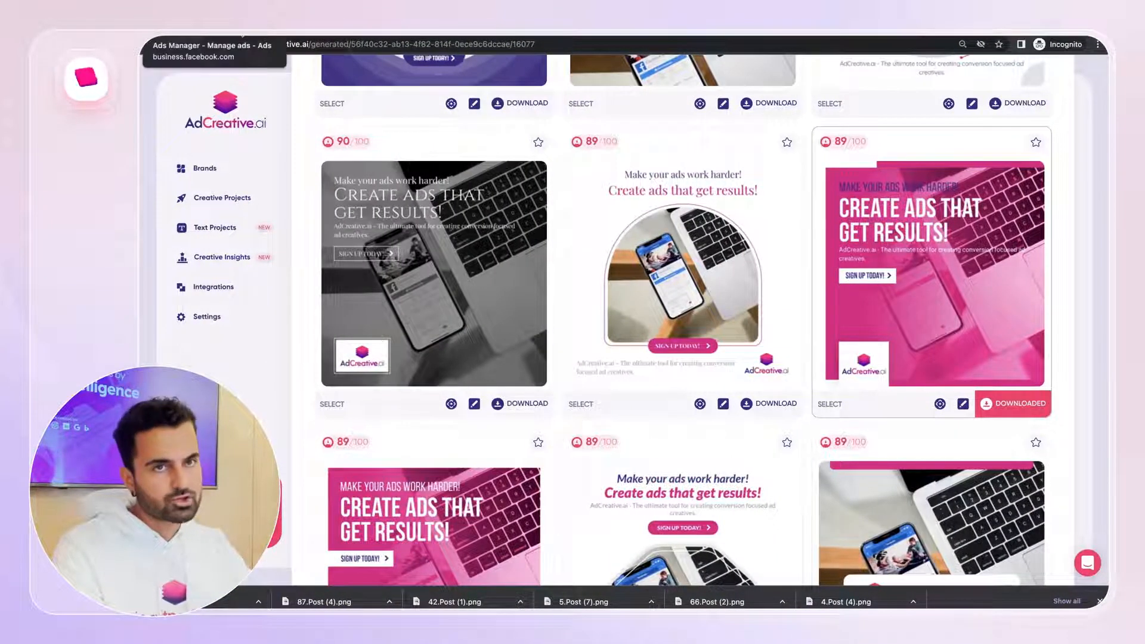
# Switch to Facebook Ads Manager, open ad A's editor, and browse the account images available for its media
pyautogui.click(203, 30)
pyautogui.click(329, 200)
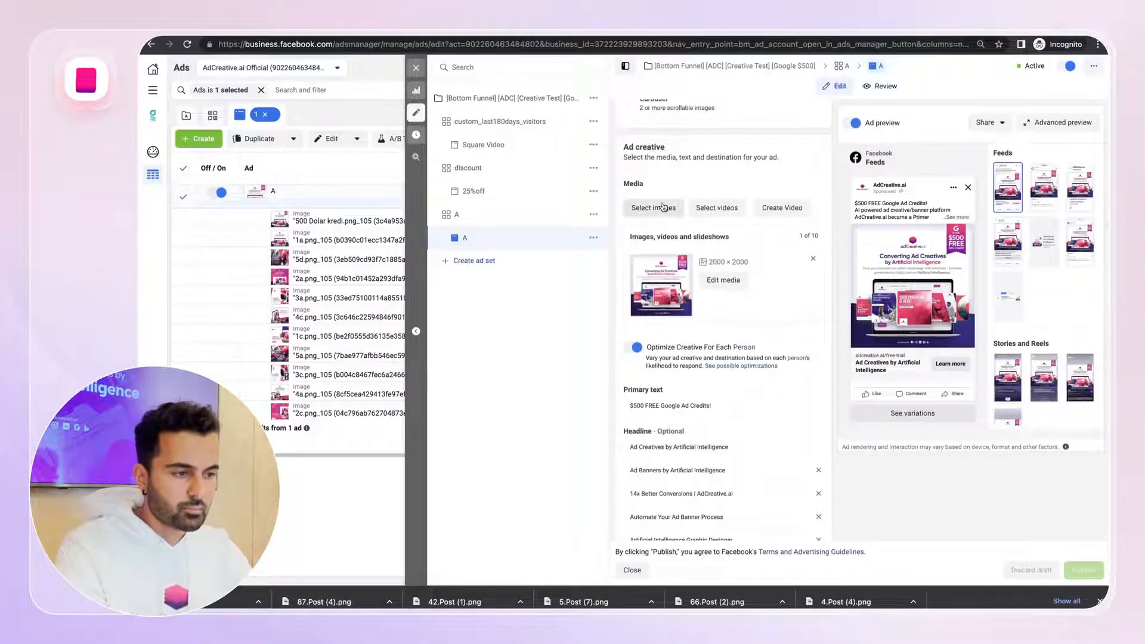
pyautogui.click(664, 207)
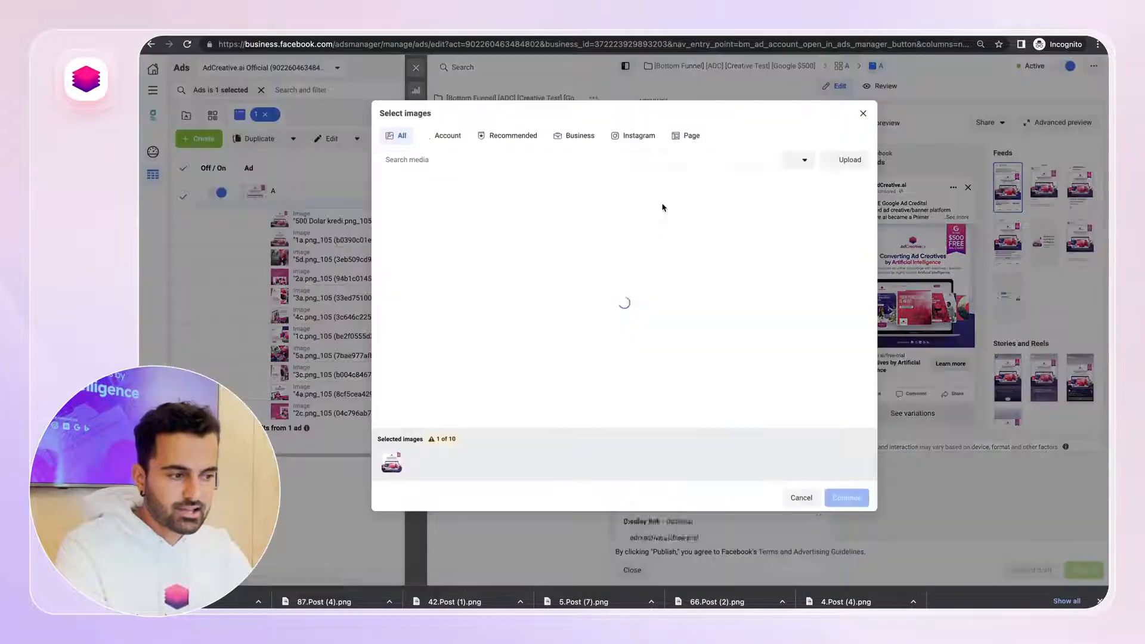
pyautogui.click(449, 136)
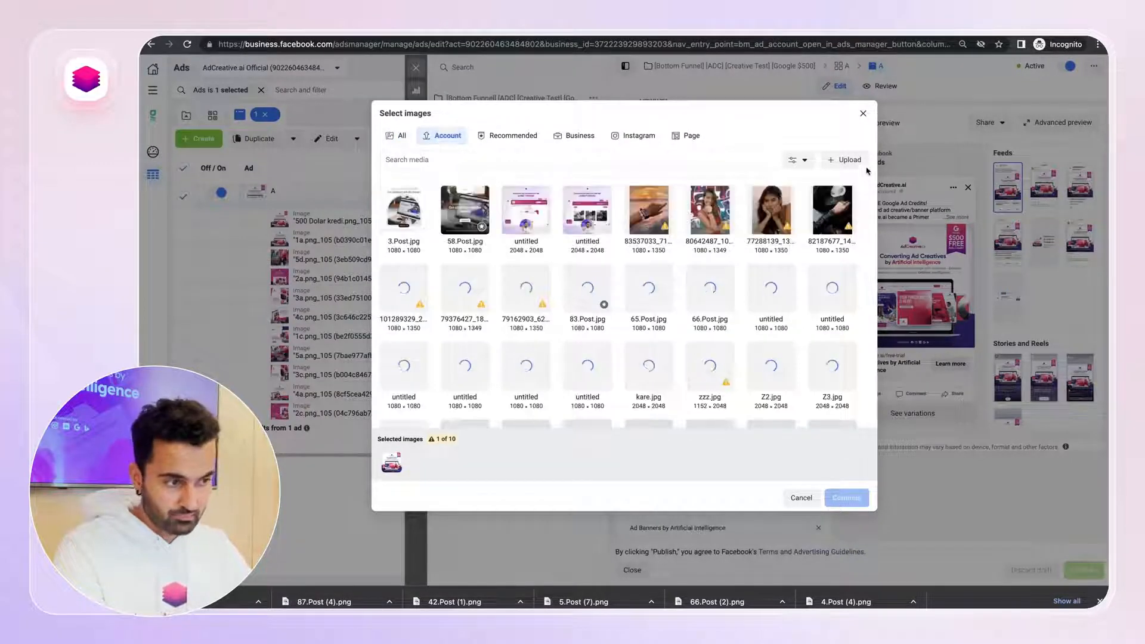
pyautogui.click(863, 113)
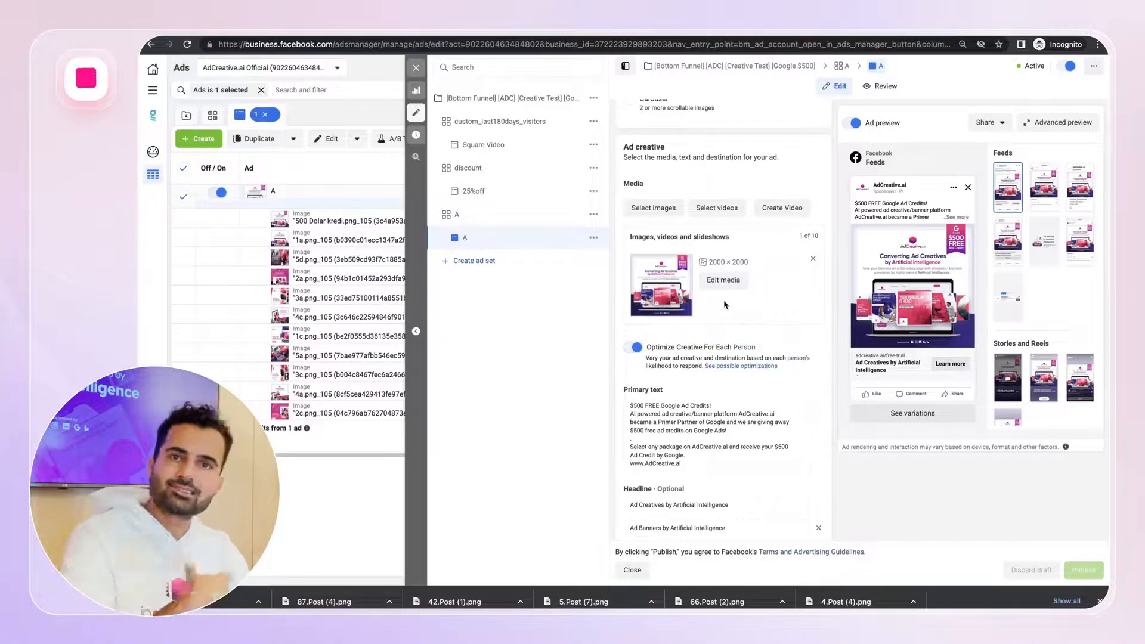
# Close the editor and switch the ads table breakdown to Text under By Dynamic Creative Element
pyautogui.click(421, 75)
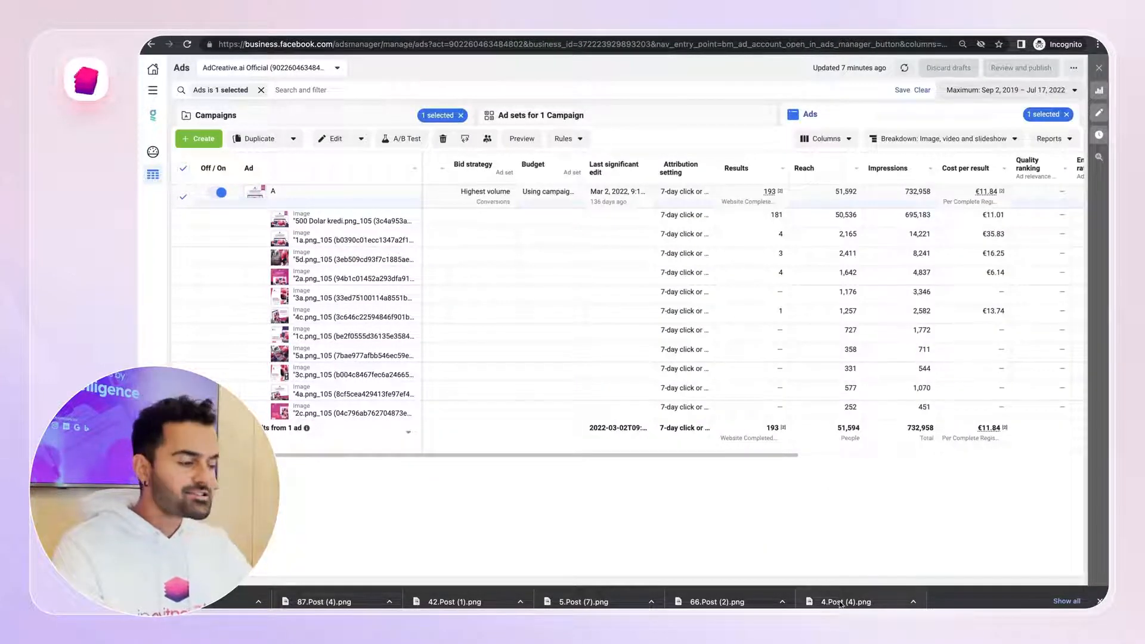
pyautogui.click(1100, 602)
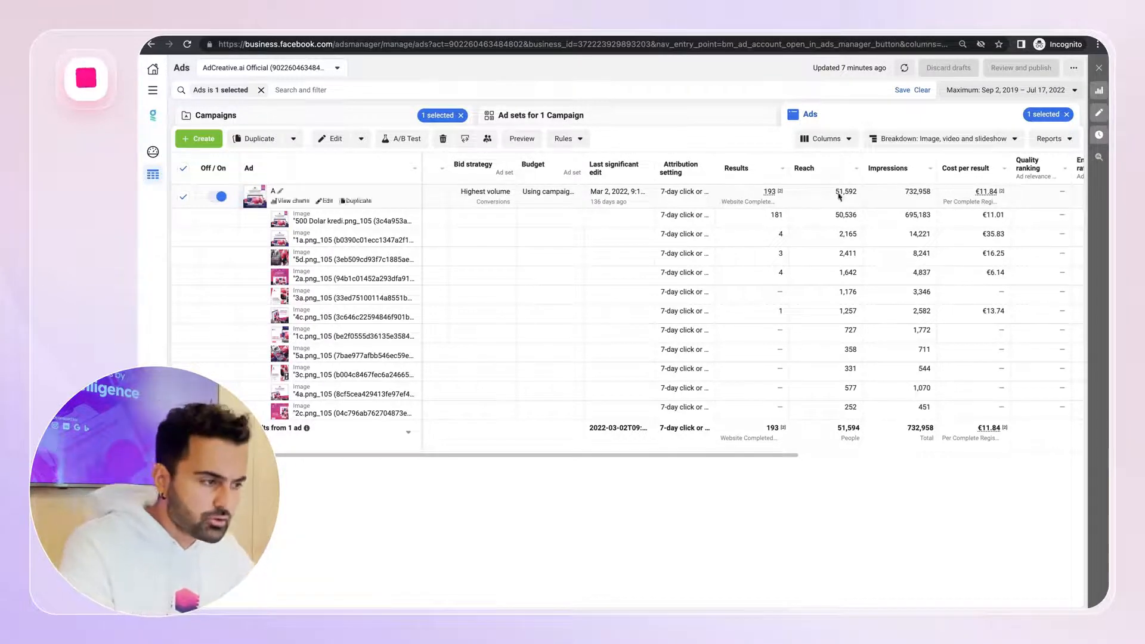
pyautogui.click(993, 139)
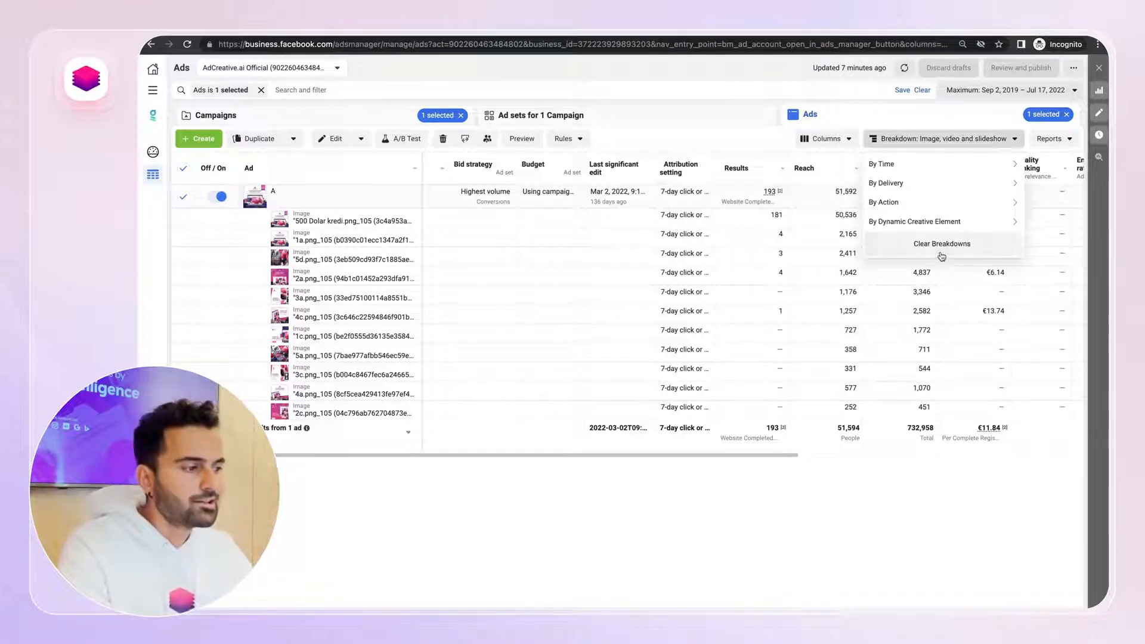
pyautogui.click(942, 257)
pyautogui.moveTo(948, 220)
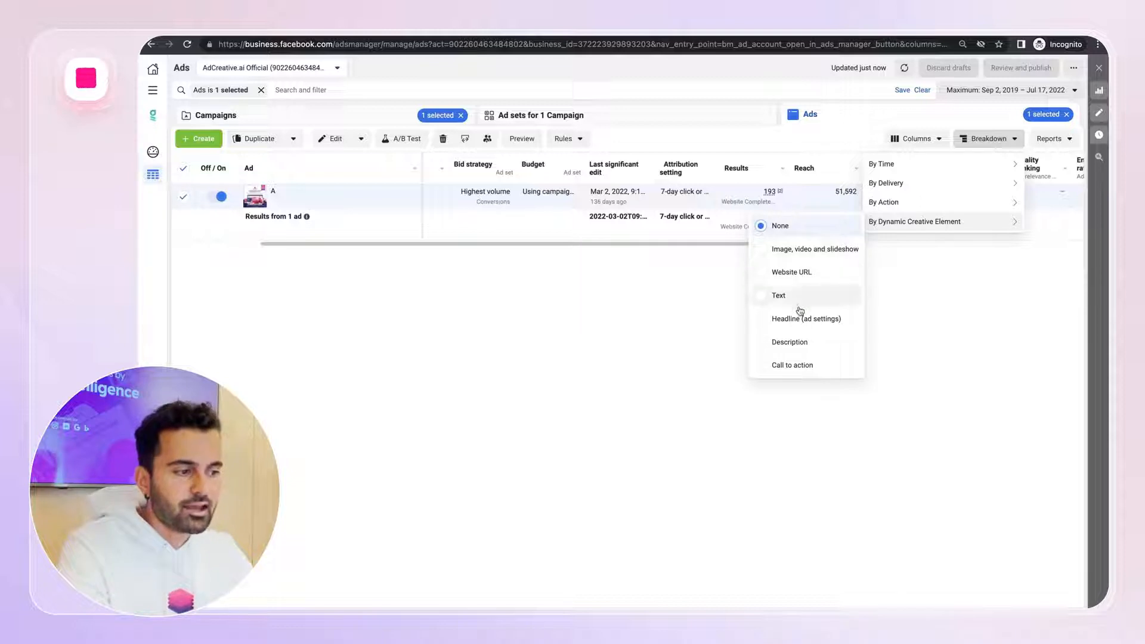
pyautogui.click(798, 301)
pyautogui.click(1030, 422)
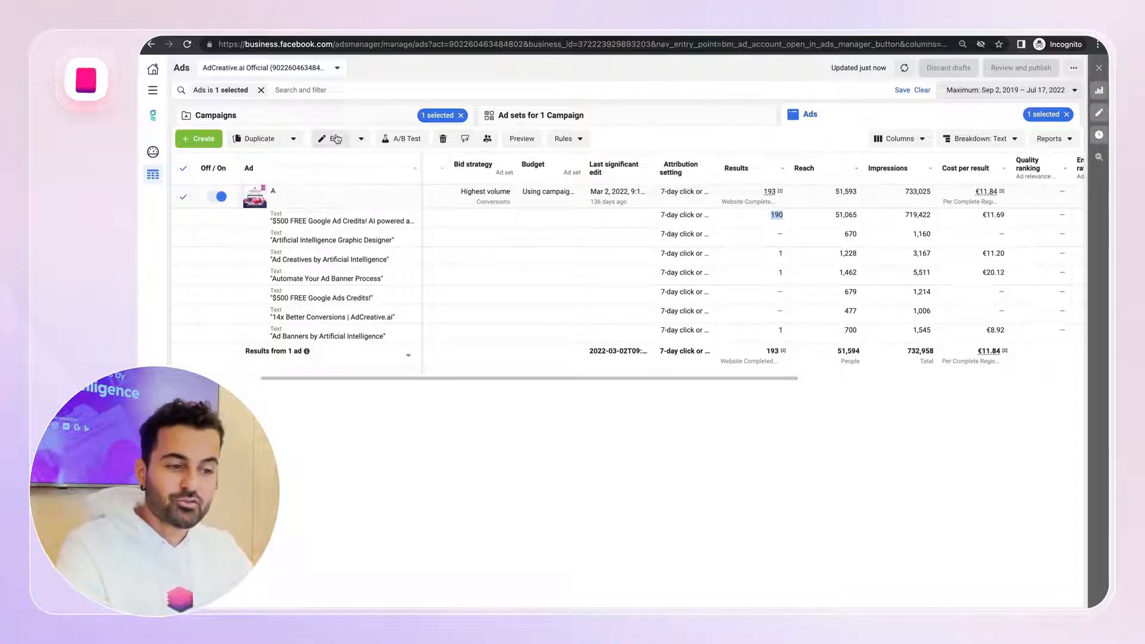
# Open ad A's editor again and expand its primary text to read it
pyautogui.click(326, 201)
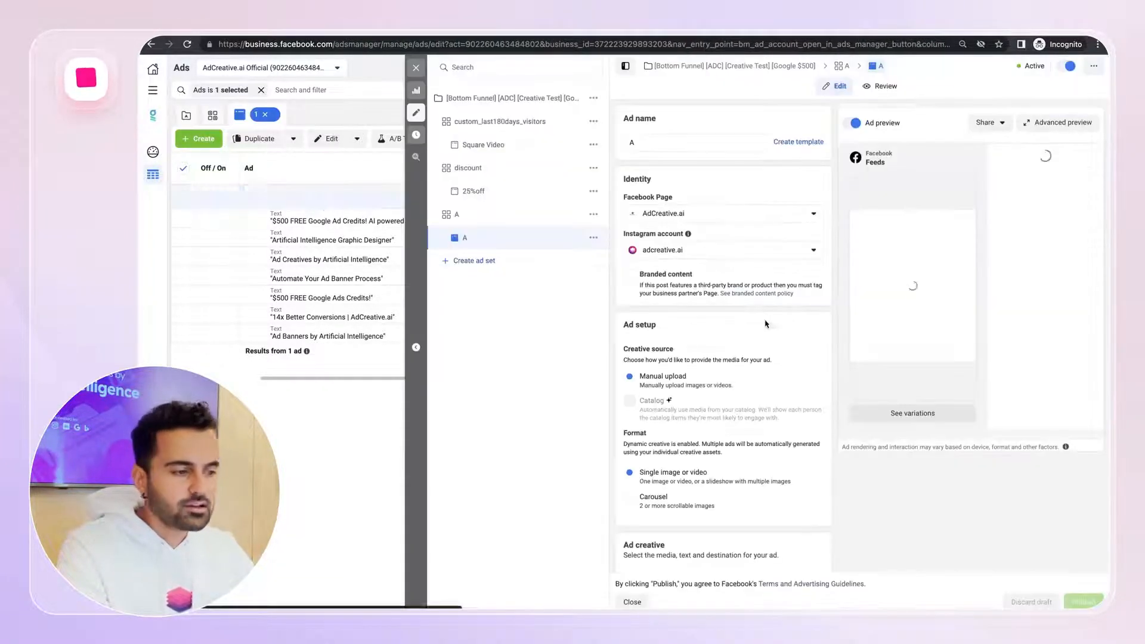
pyautogui.scroll(-6, 737, 227)
pyautogui.scroll(-2, 737, 227)
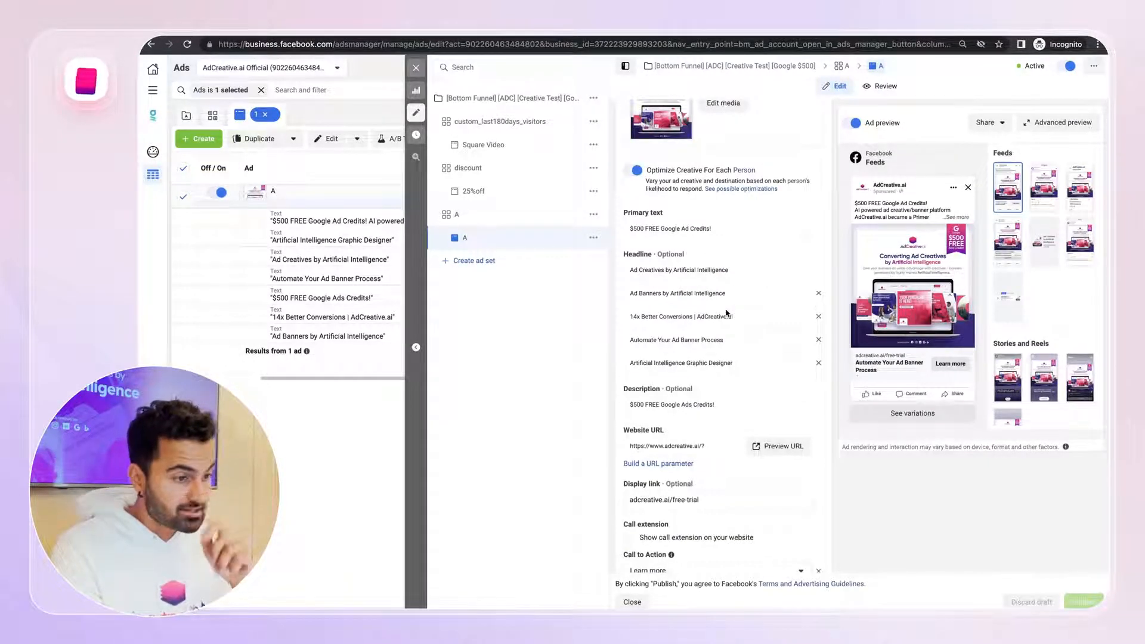
pyautogui.click(690, 229)
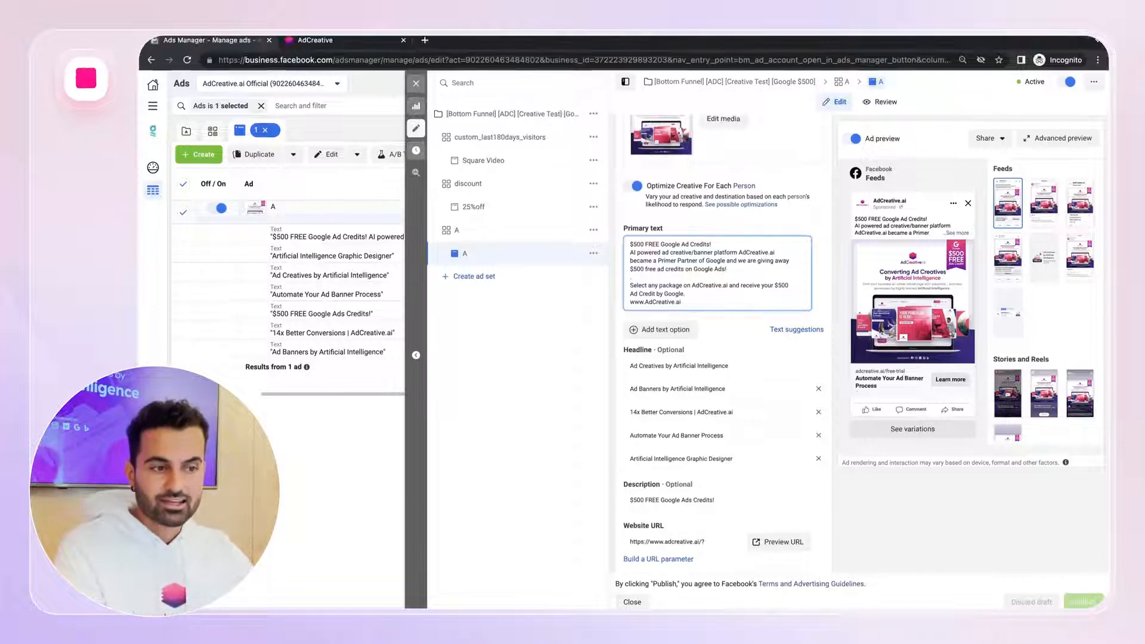
# Return to AdCreative.ai, create a new text project, and enter AdCreative.ai as the product name
pyautogui.click(327, 46)
pyautogui.click(215, 228)
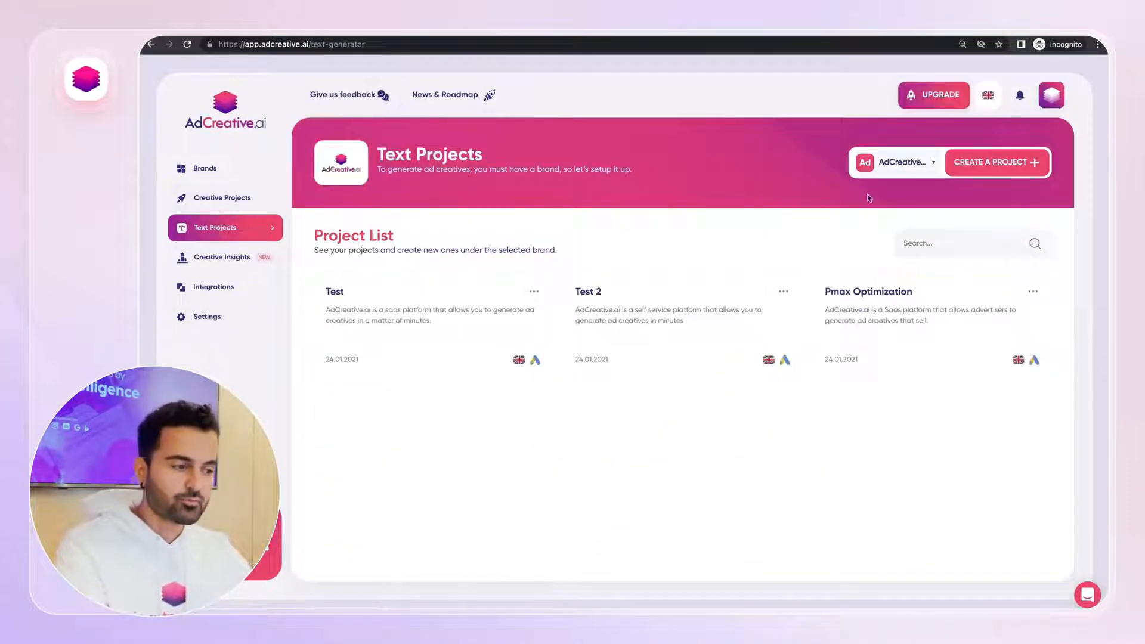
pyautogui.click(992, 172)
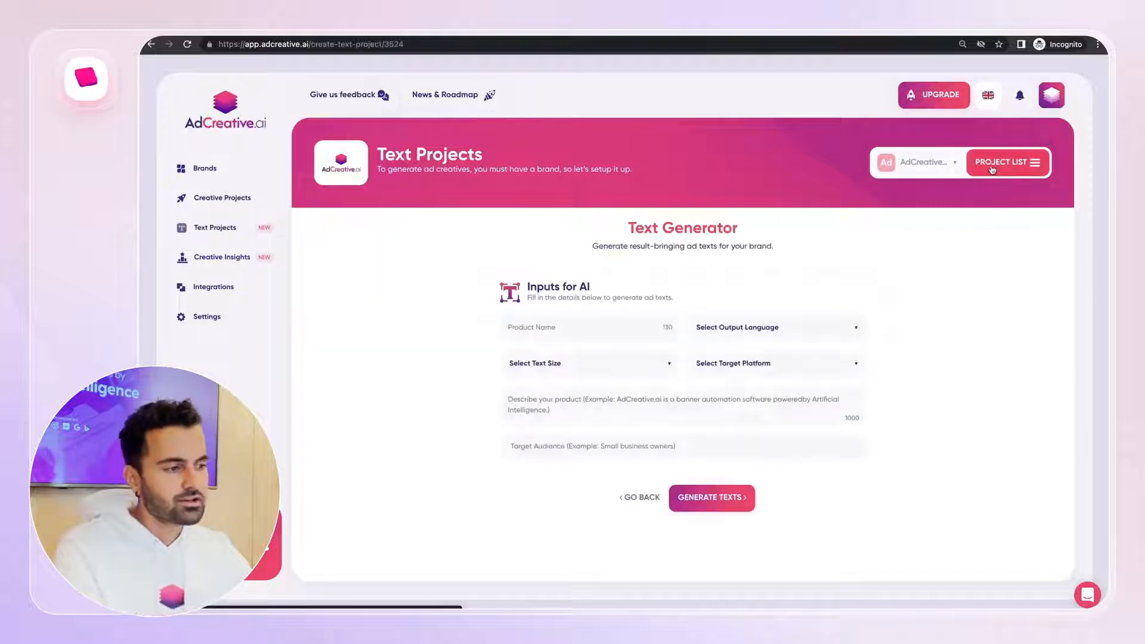
pyautogui.click(558, 334)
pyautogui.write('AdCreative.ai')
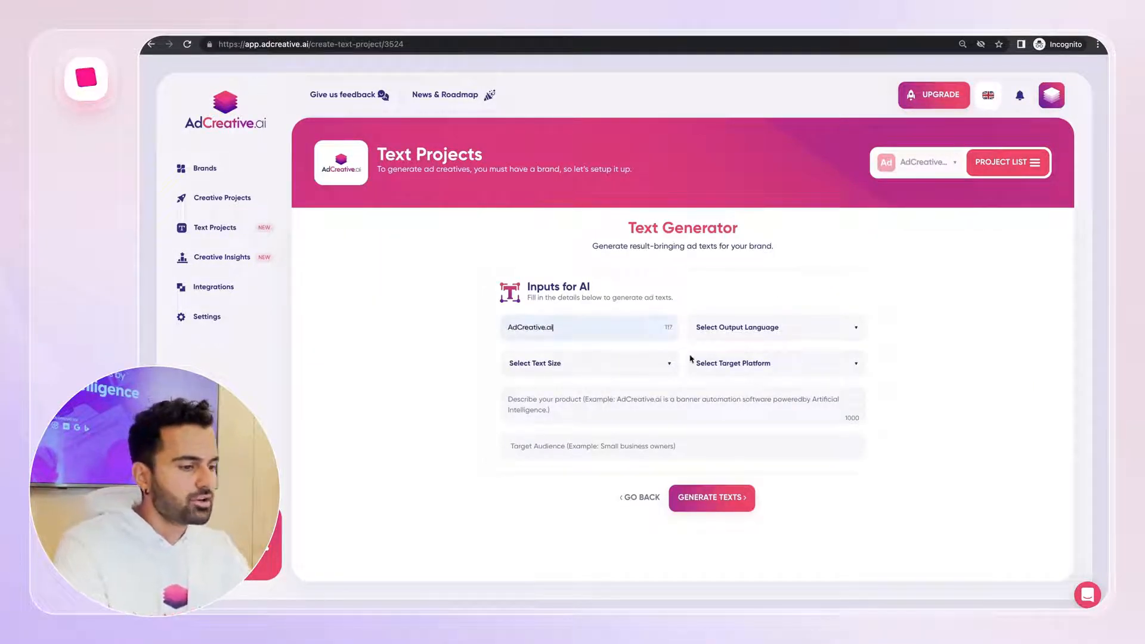
# Set the output language, text size and target platform to English, Ad Copy (Up To 260 Characters) and Facebook
pyautogui.click(755, 334)
pyautogui.click(738, 357)
pyautogui.click(626, 371)
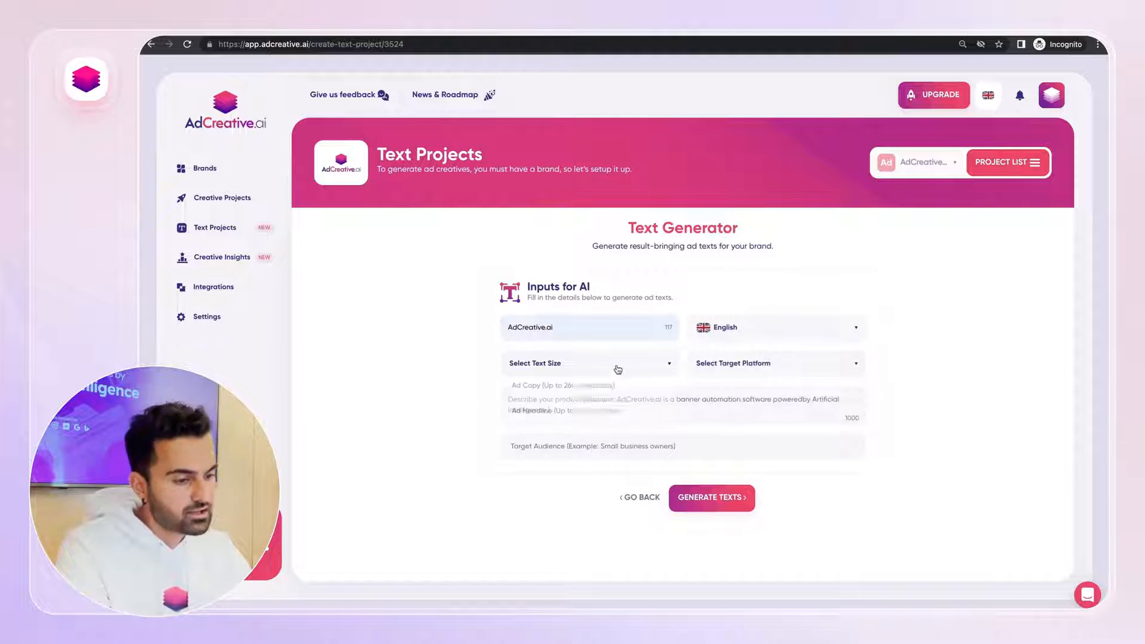
pyautogui.click(591, 388)
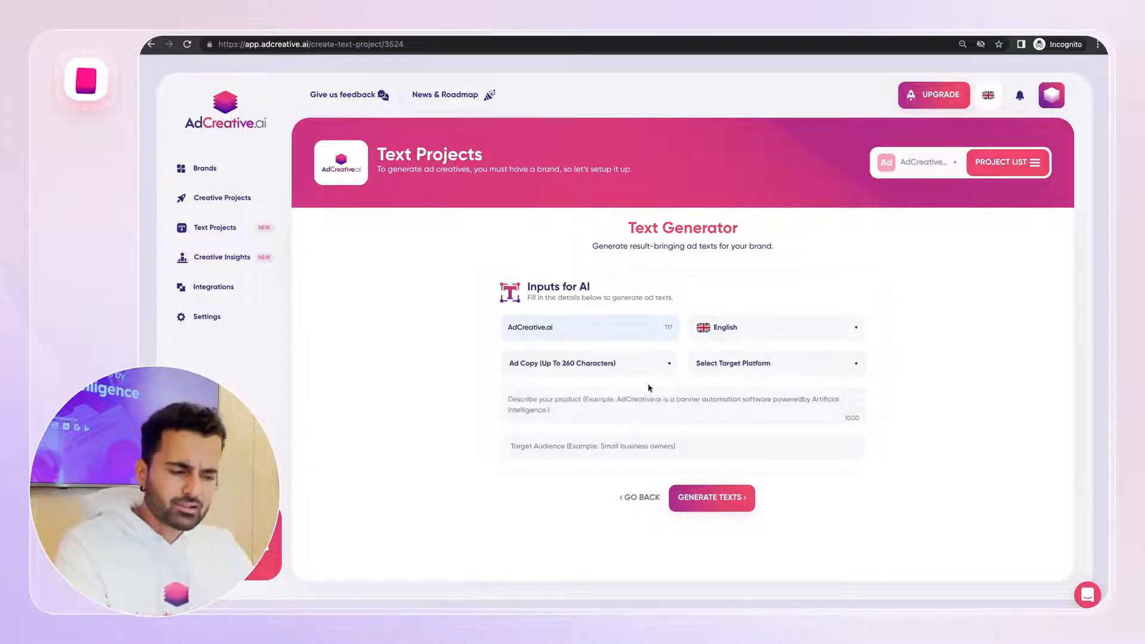
pyautogui.click(723, 371)
pyautogui.click(723, 414)
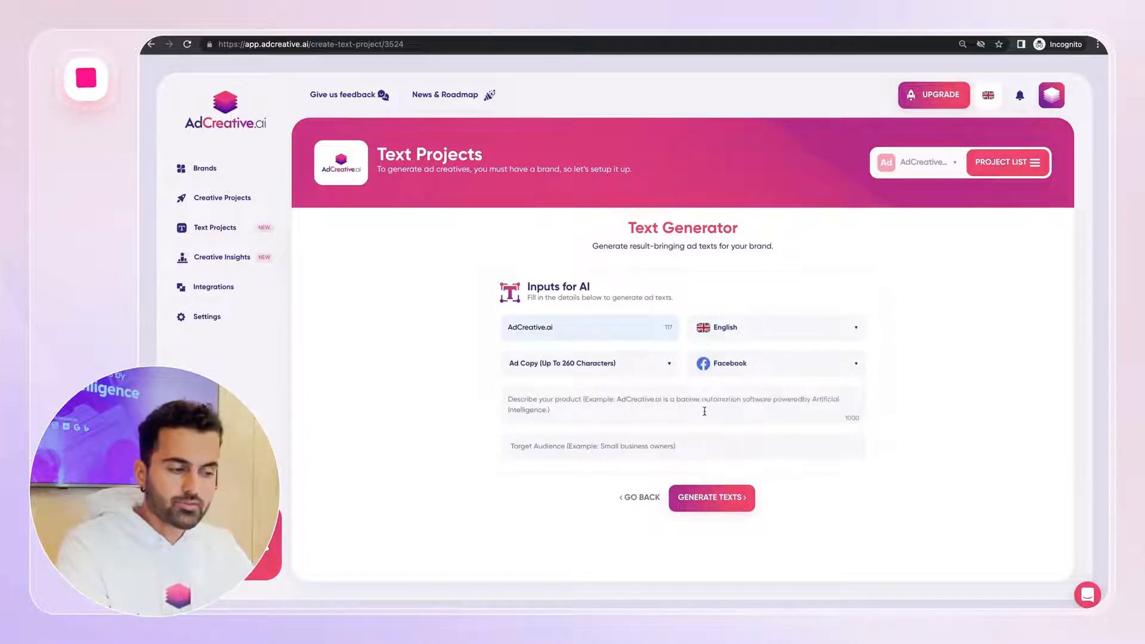
# Describe the product as "AdCreative.ai is a Saas platform that allows advertisers to generate conversion focused ad creatives."
pyautogui.click(697, 411)
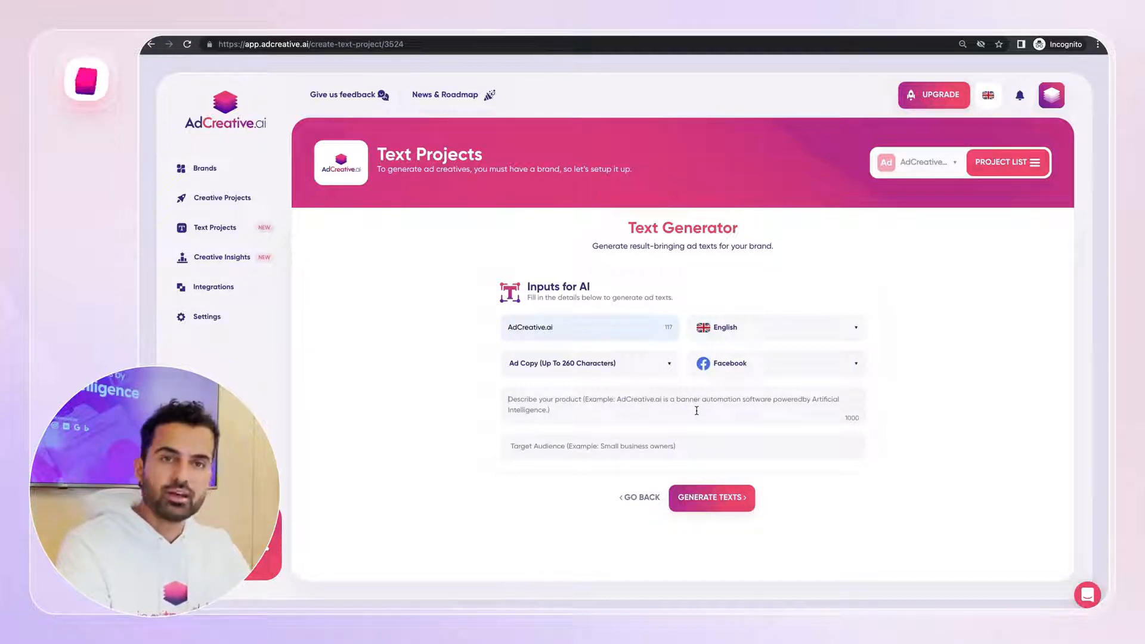
pyautogui.write('AdC')
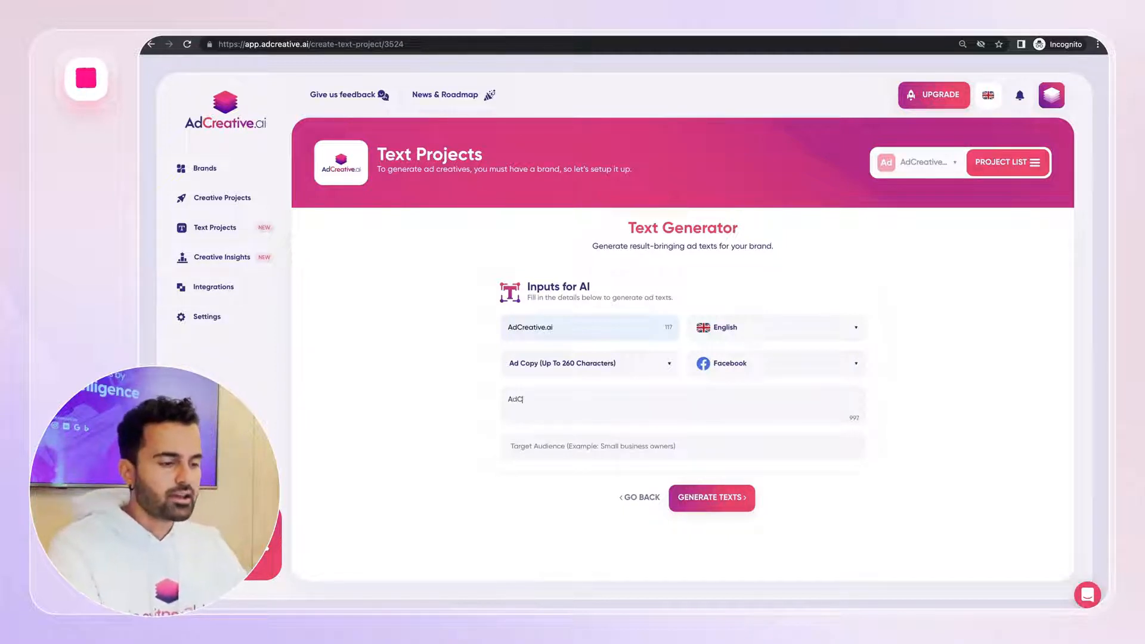
pyautogui.write('reative.ai is a ')
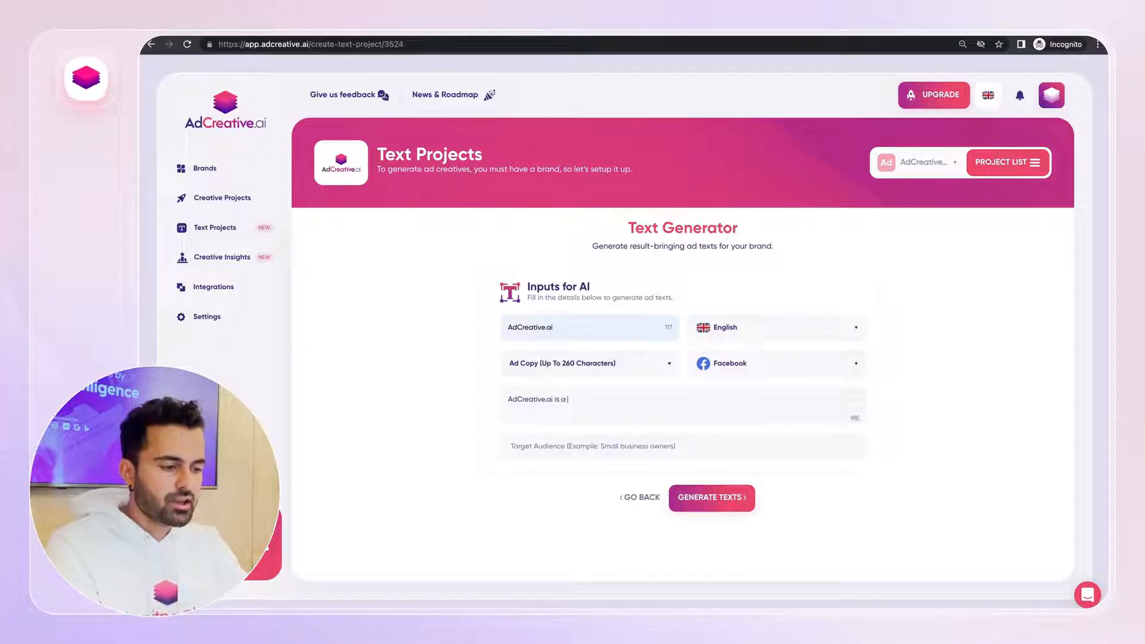
pyautogui.write('Saas pal')
pyautogui.press('BackSpace')
pyautogui.press('BackSpace')
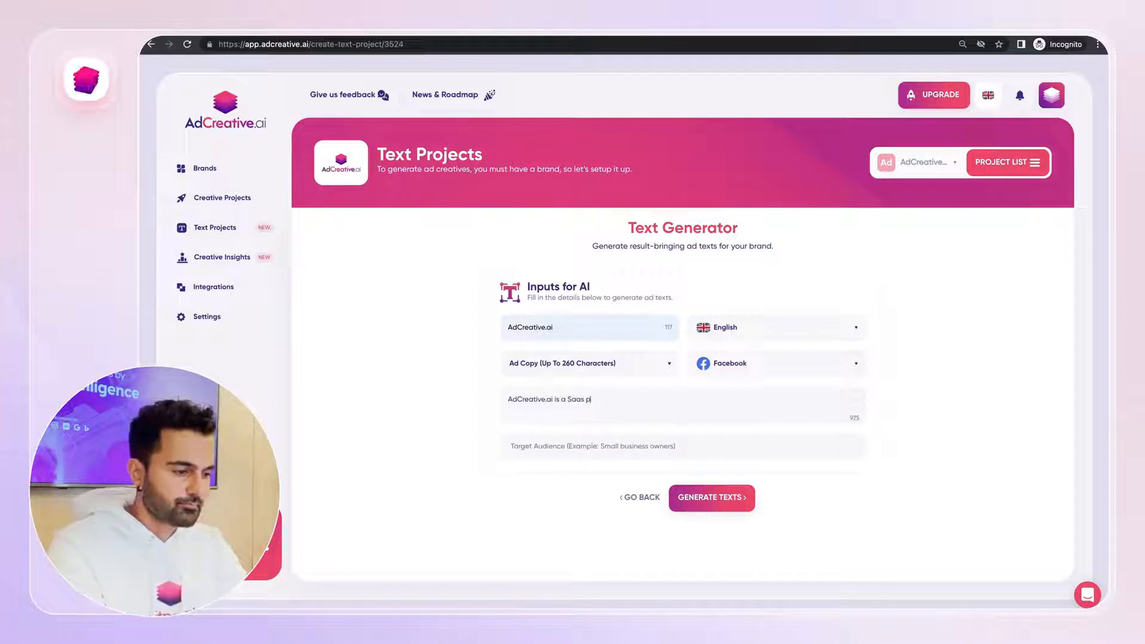
pyautogui.write('latform that allows advertisers to gen')
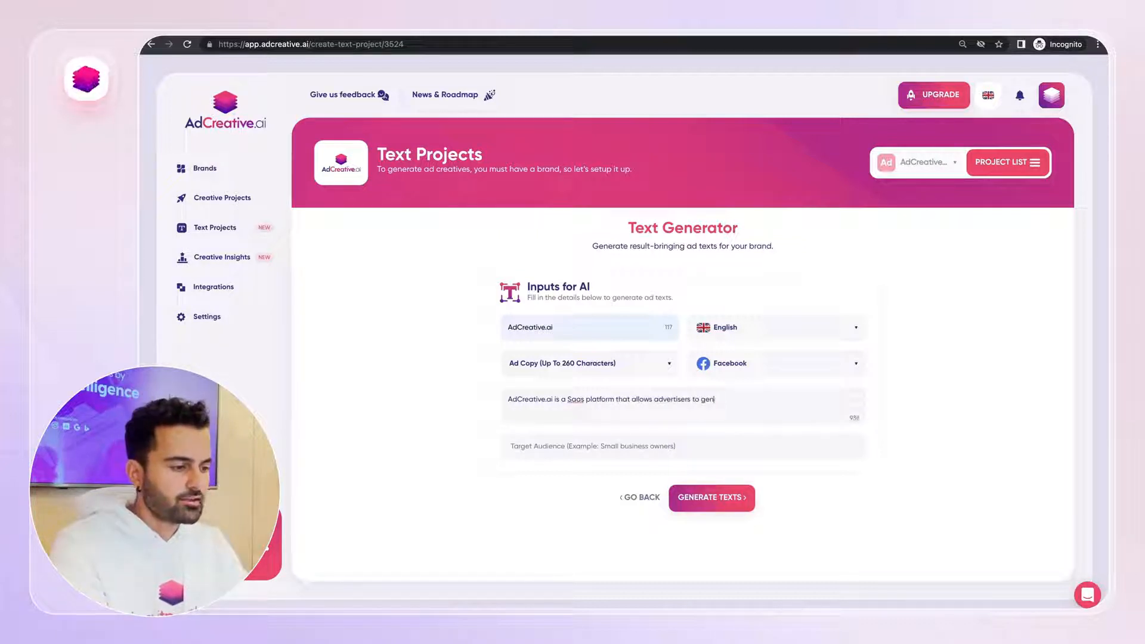
pyautogui.write('erate conversion focuse')
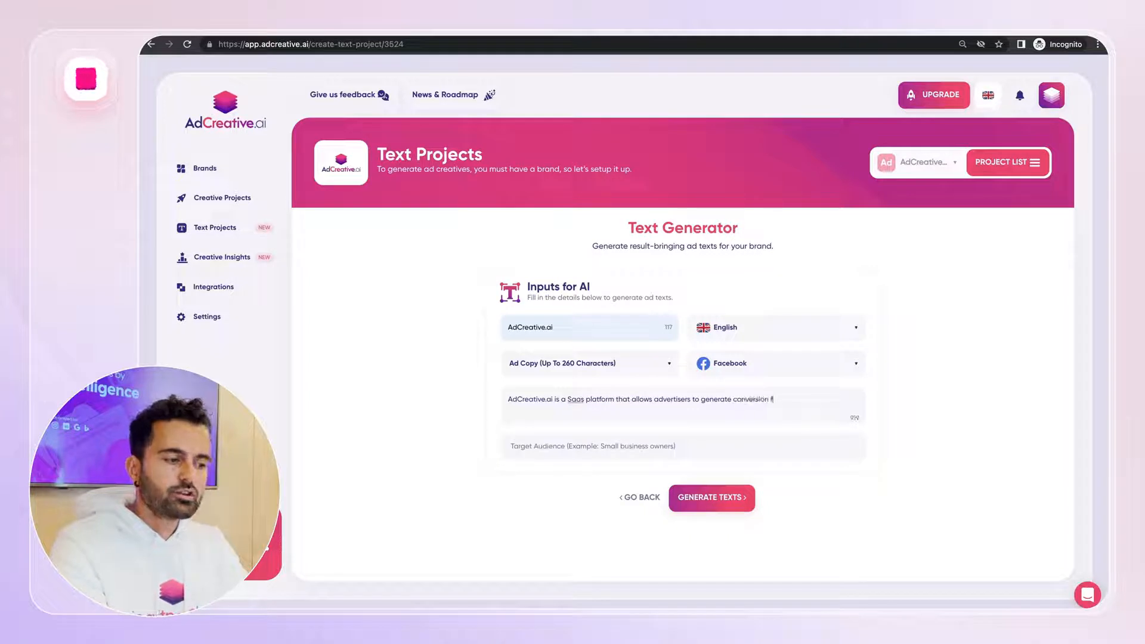
pyautogui.write('ive')
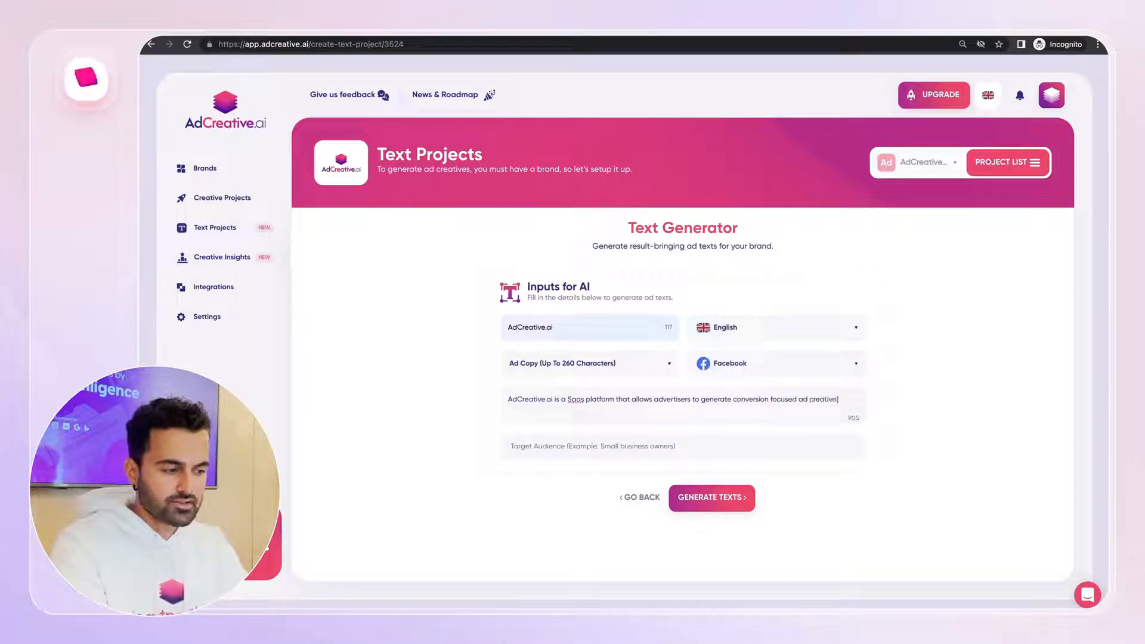
pyautogui.write('advertisers')
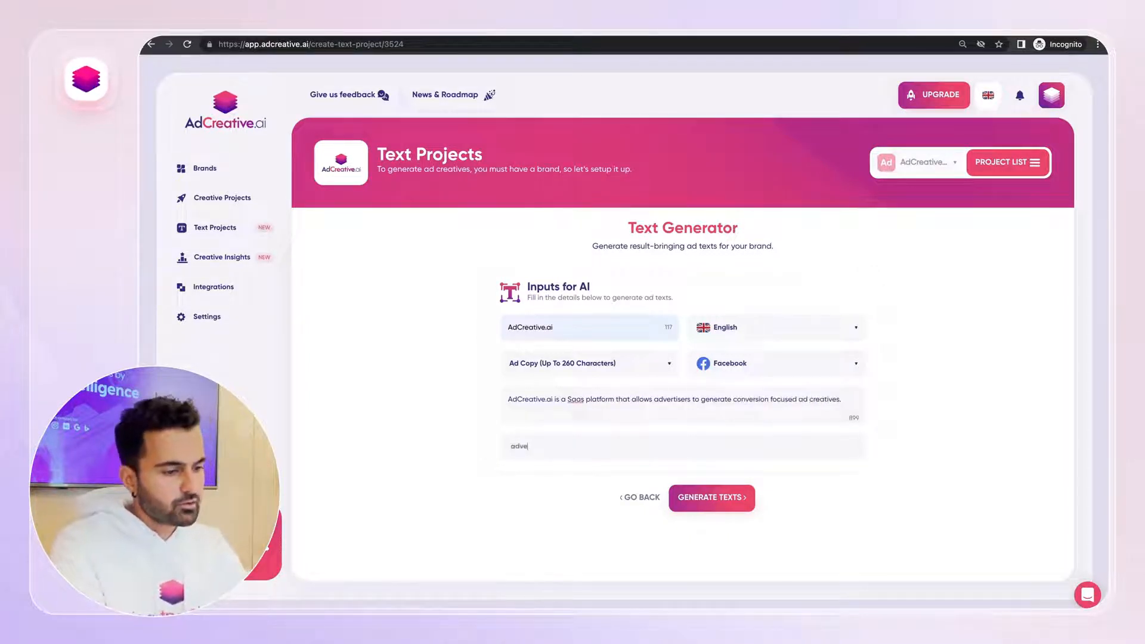
# Enter advertisers as the target audience and generate texts, saving the project as Dynamic Creative Optimization
pyautogui.click(690, 506)
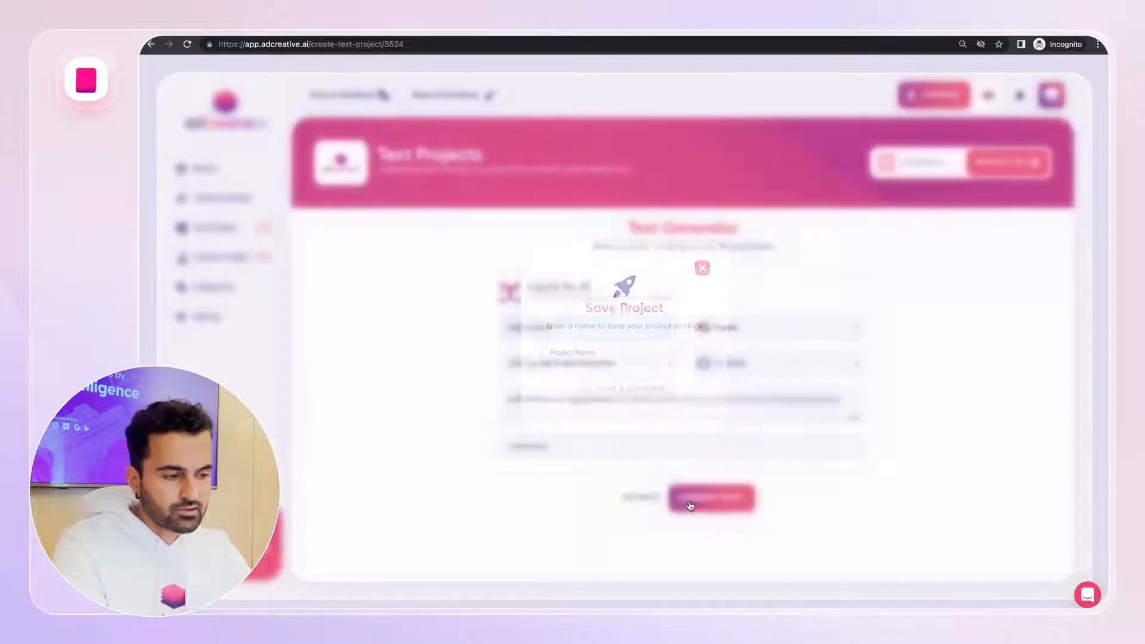
pyautogui.click(631, 355)
pyautogui.write('Dynamic')
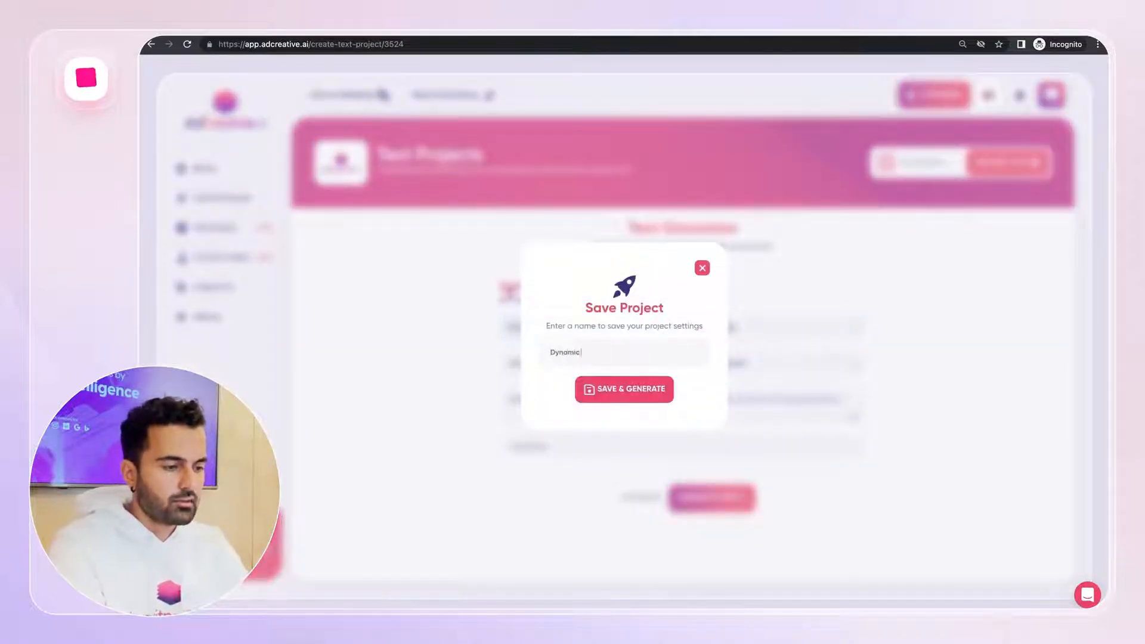
pyautogui.write(' Creative Opti')
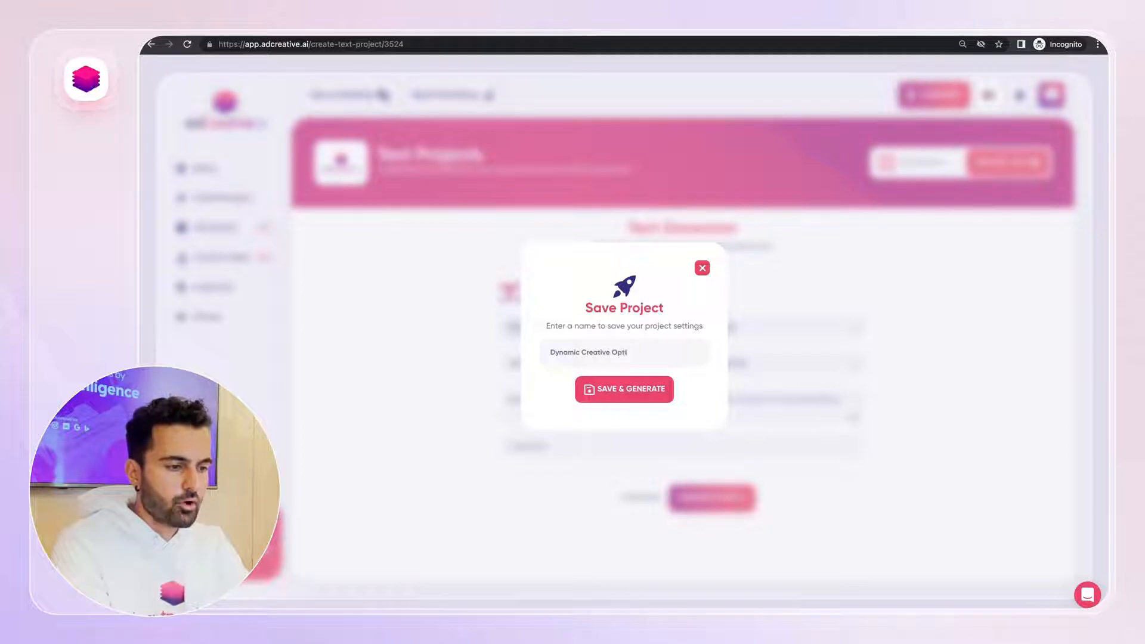
pyautogui.write('mization')
pyautogui.click(615, 388)
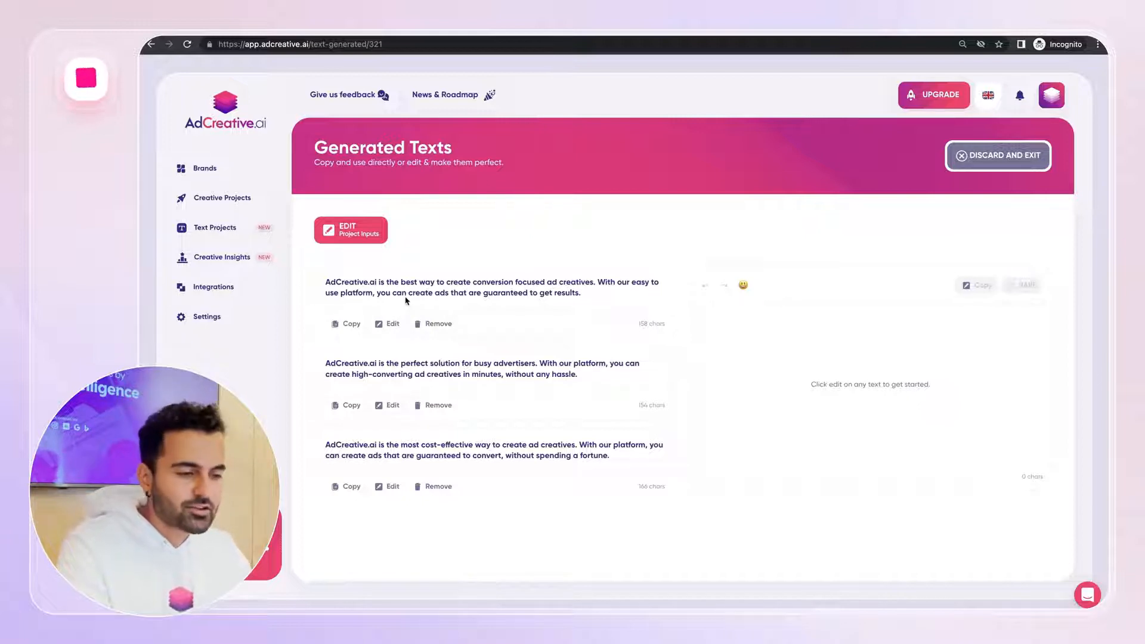
# Copy the first generated ad text and paste it into a new primary text option in Facebook ad A
pyautogui.click(346, 326)
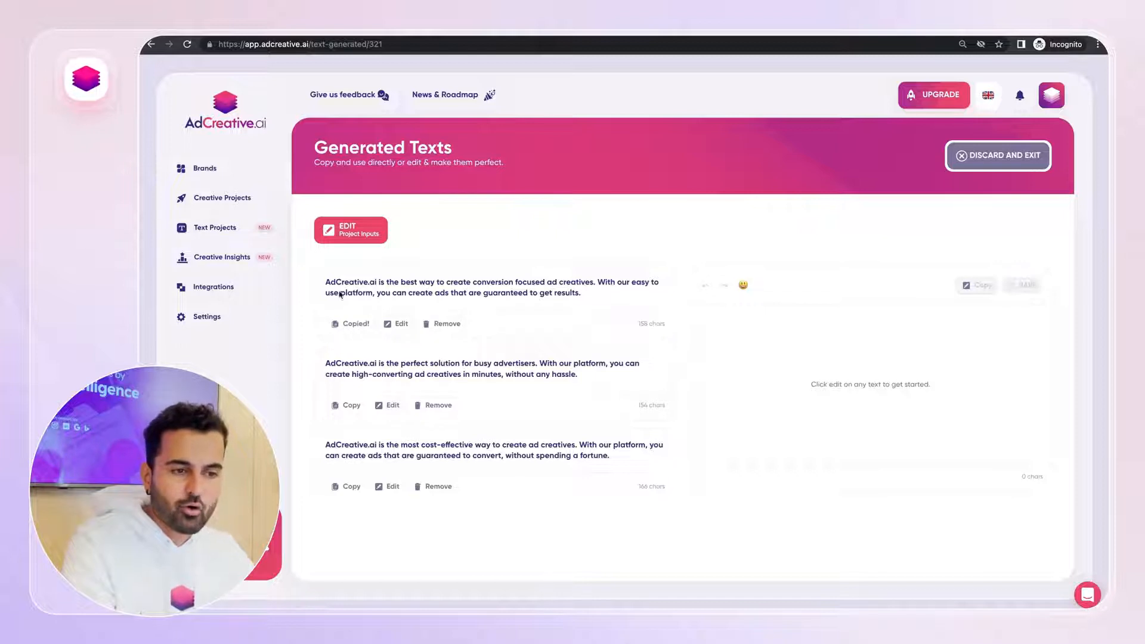
pyautogui.click(212, 40)
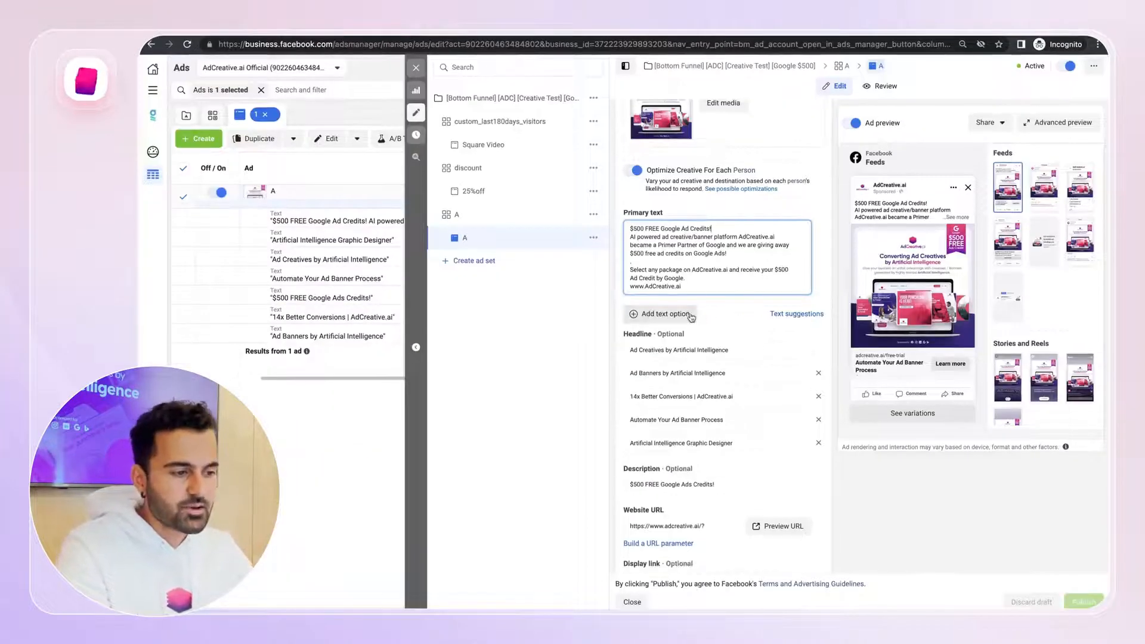
pyautogui.click(686, 318)
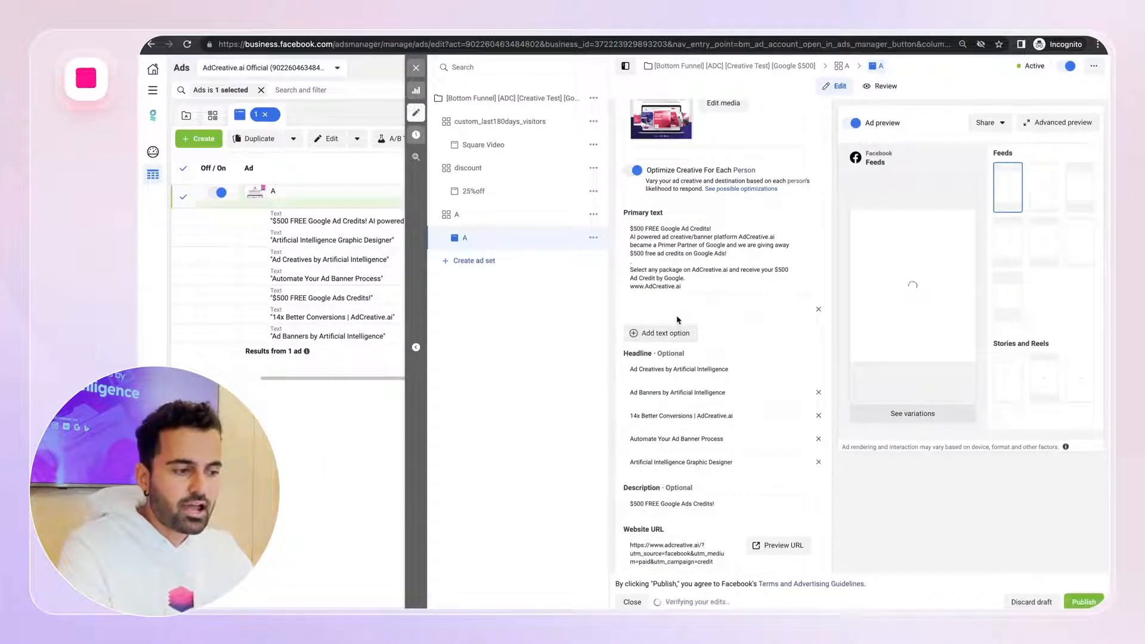
pyautogui.click(678, 316)
pyautogui.hotkey('ctrl', 'v')
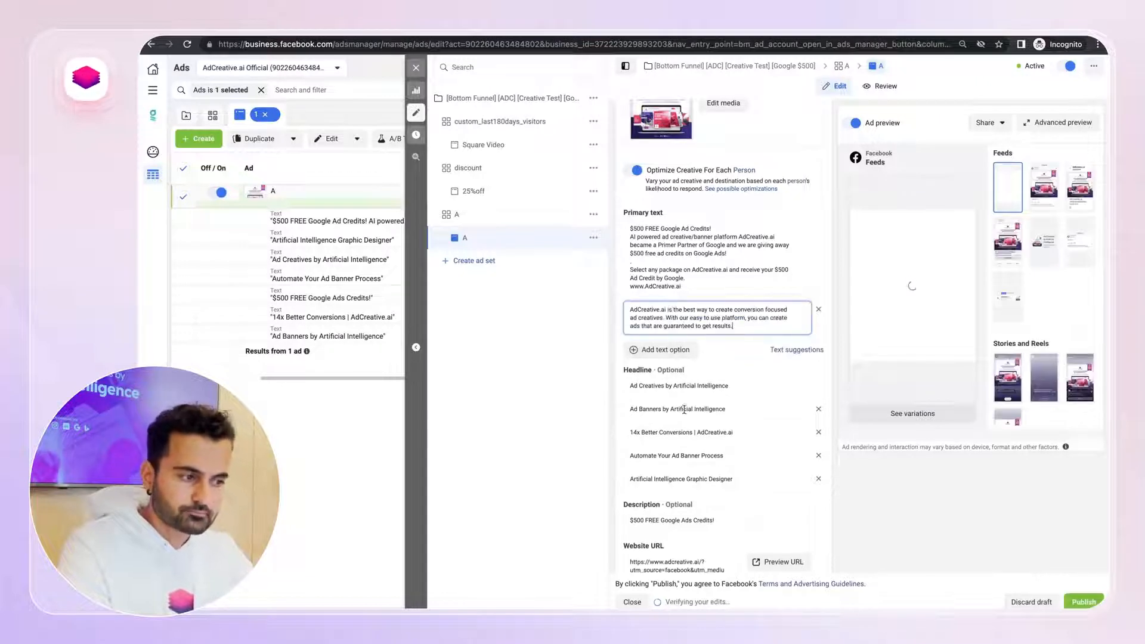
# End the pasted text with an exclamation mark and append the original primary text's closing call-to-action lines below it
pyautogui.press('BackSpace')
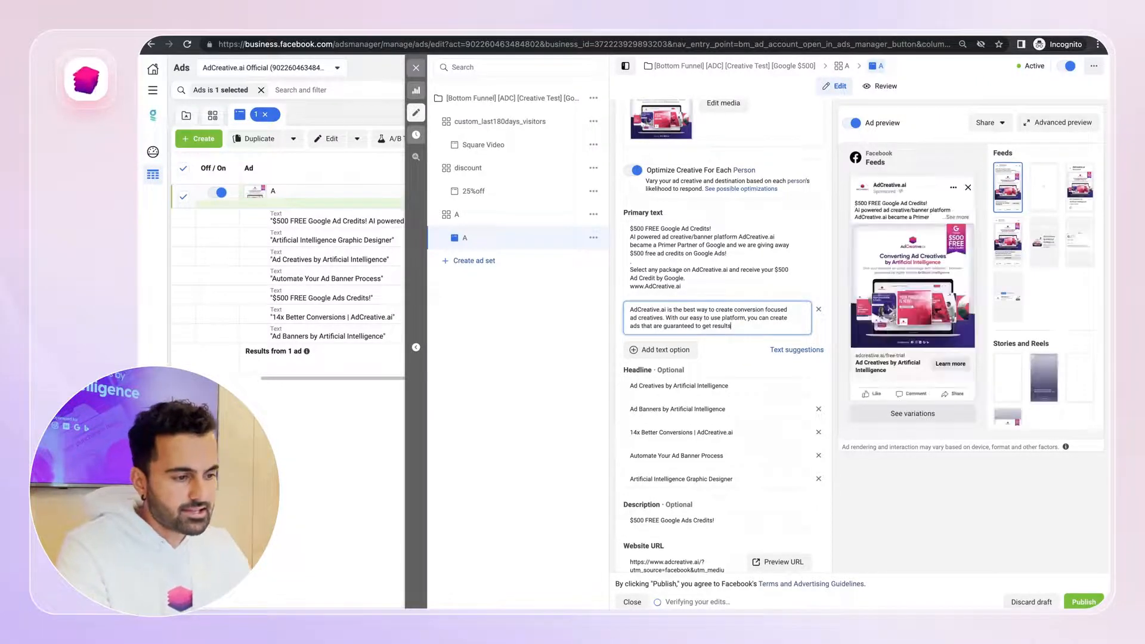
pyautogui.write('!')
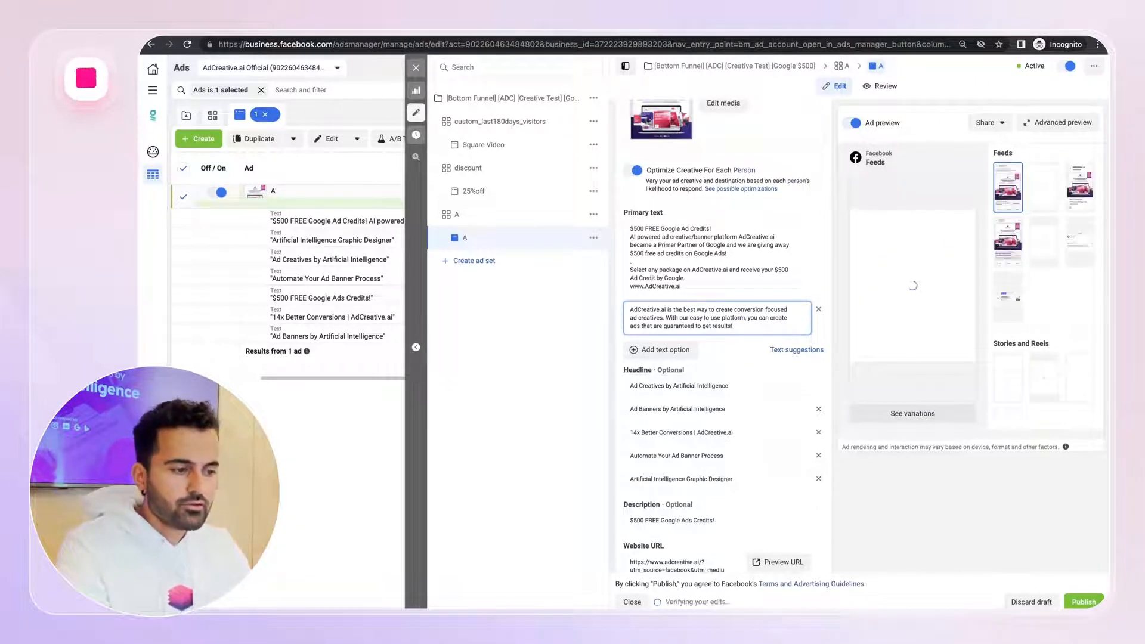
pyautogui.press('Return')
pyautogui.write('.')
pyautogui.press('Return')
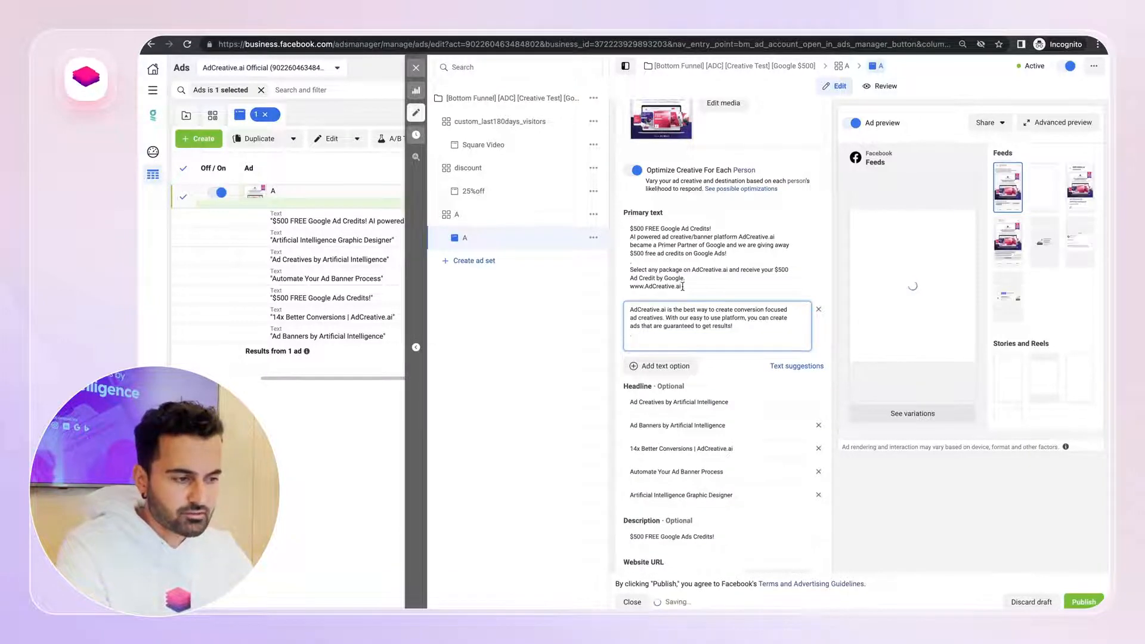
pyautogui.moveTo(683, 287); pyautogui.dragTo(616, 275)
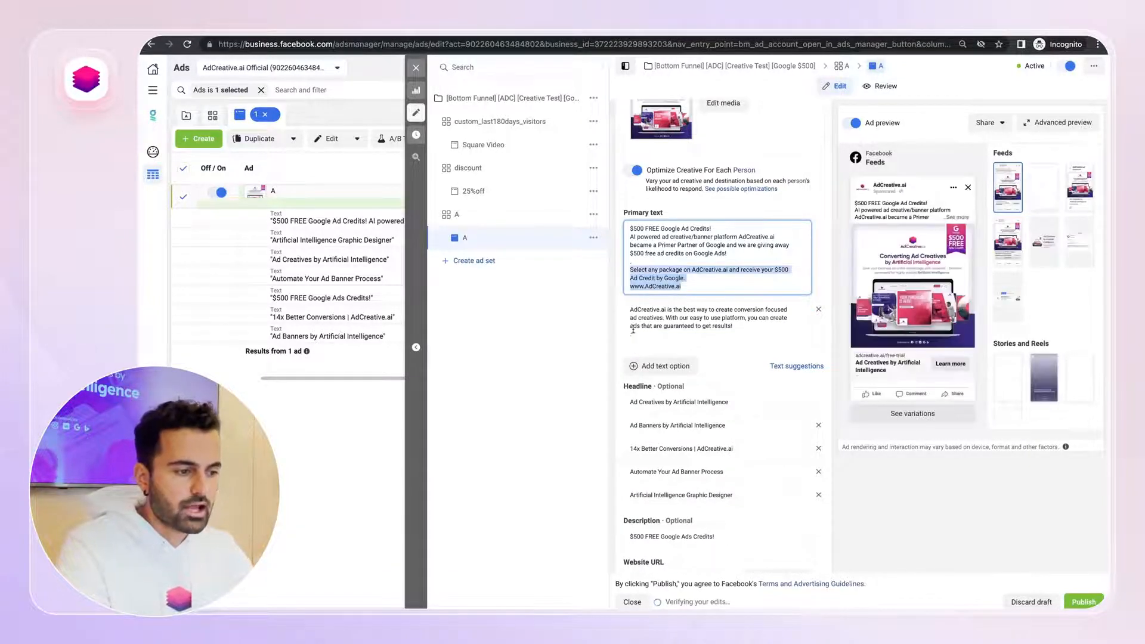
pyautogui.hotkey('ctrl', 'c')
pyautogui.click(635, 339)
pyautogui.hotkey('ctrl', 'v')
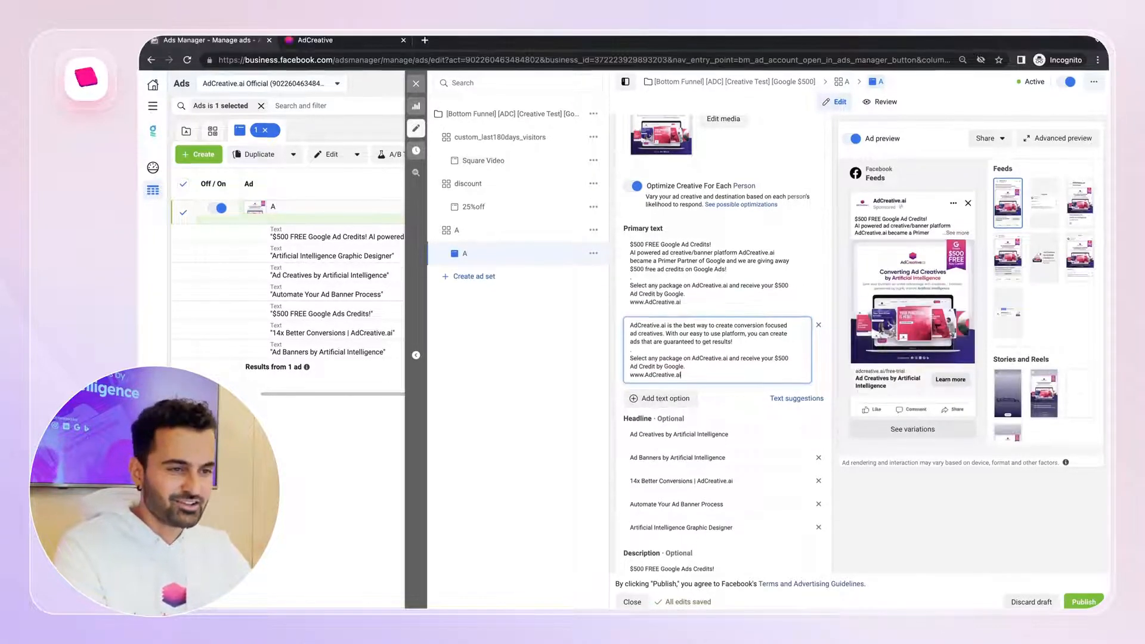
# Edit the second generated text in AdCreative.ai, append a sunglasses emoji, and copy the result
pyautogui.click(315, 40)
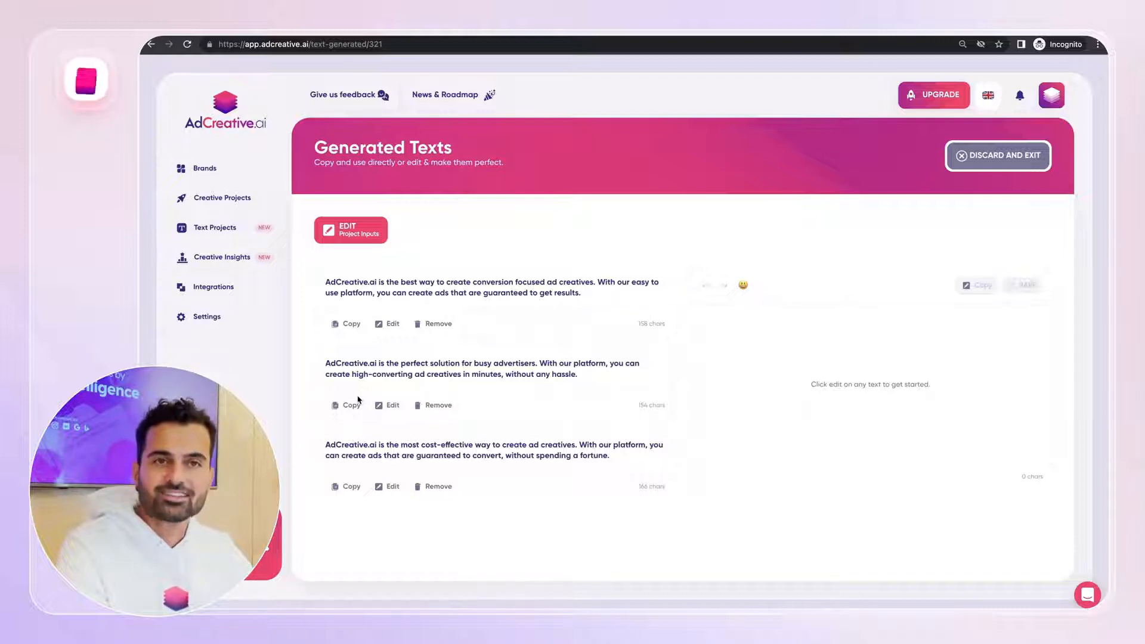
pyautogui.click(389, 406)
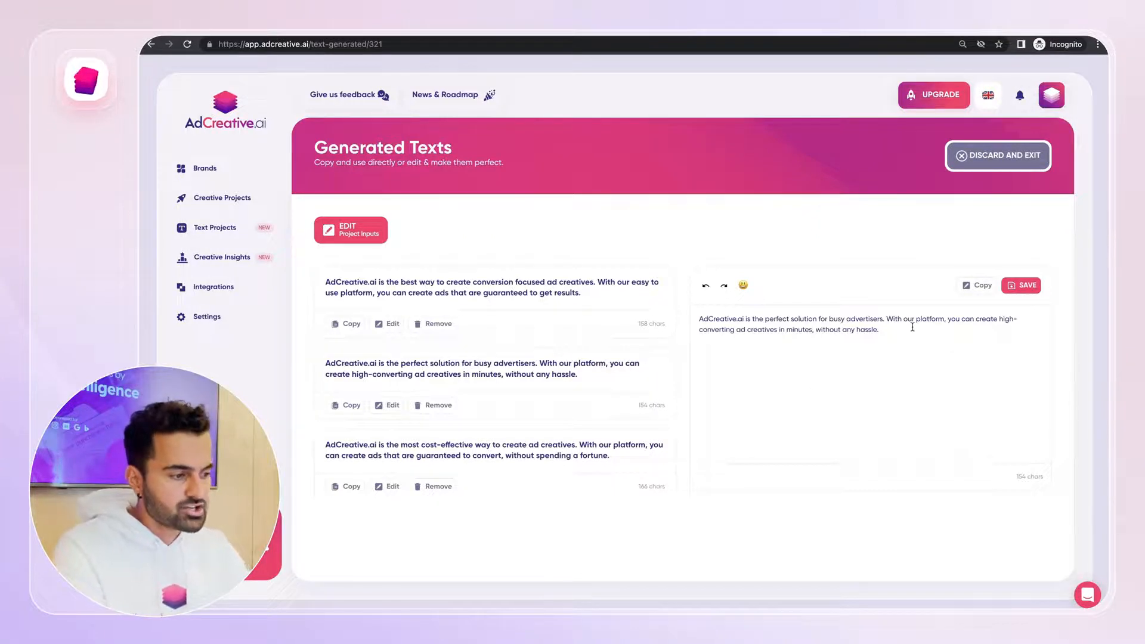
pyautogui.click(743, 285)
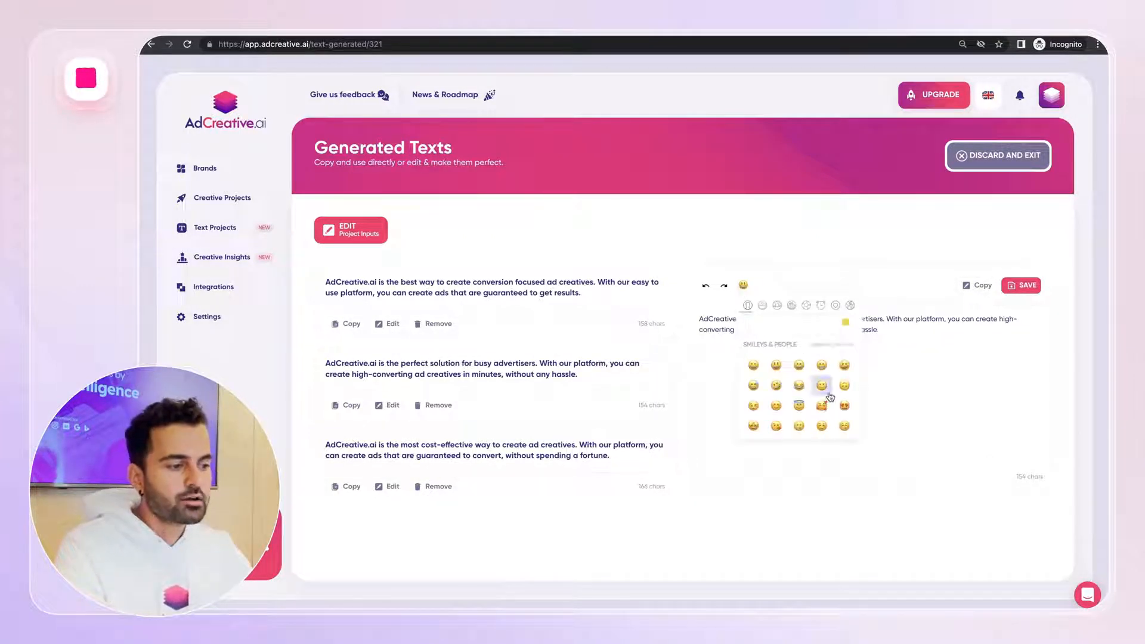
pyautogui.scroll(-3, 830, 396)
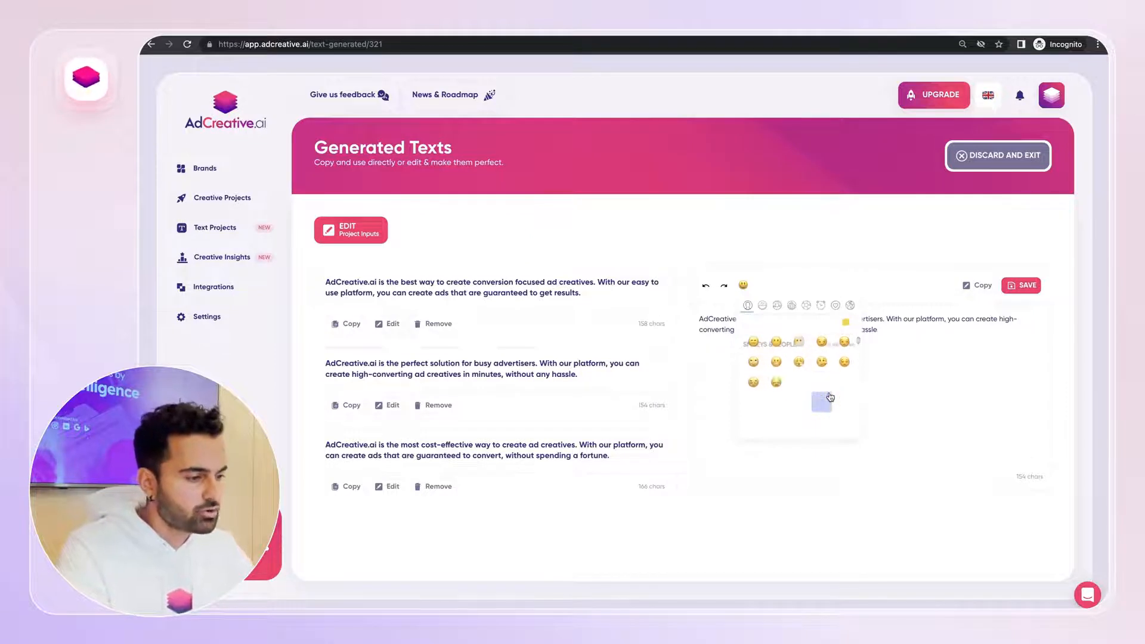
pyautogui.click(846, 377)
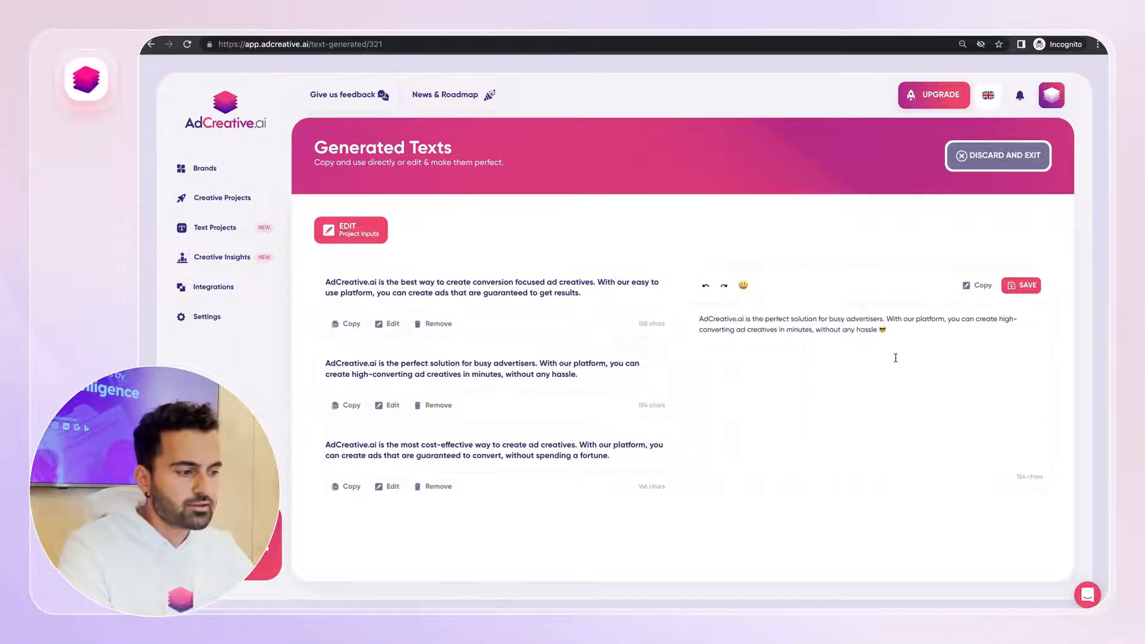
pyautogui.click(990, 293)
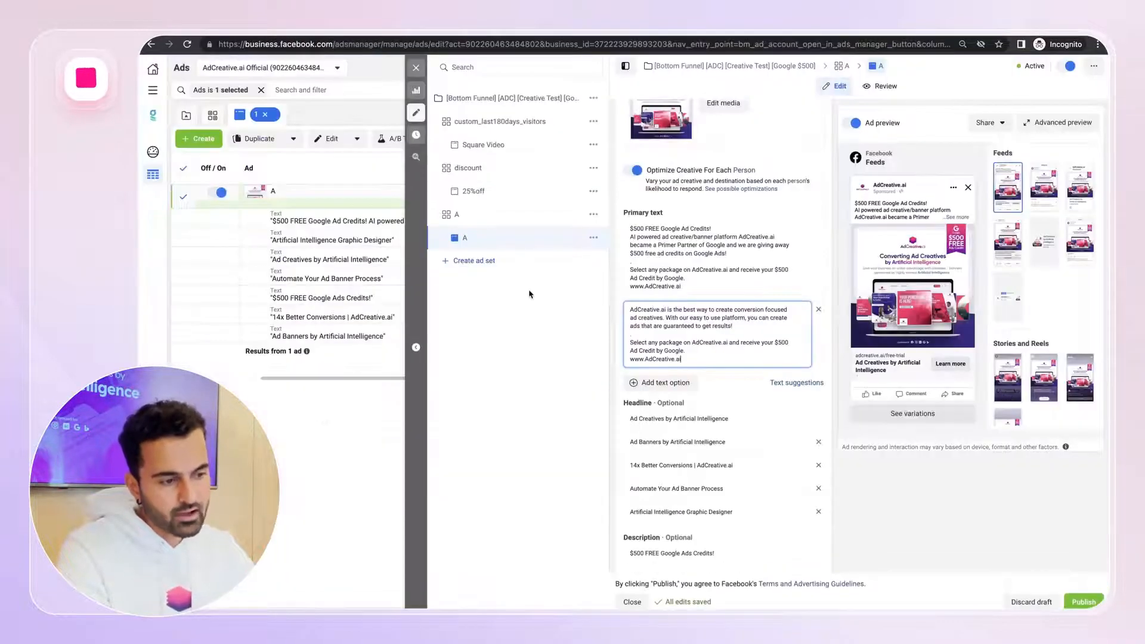
# Add another primary text option in ad A and paste the copied emoji text into it
pyautogui.click(662, 385)
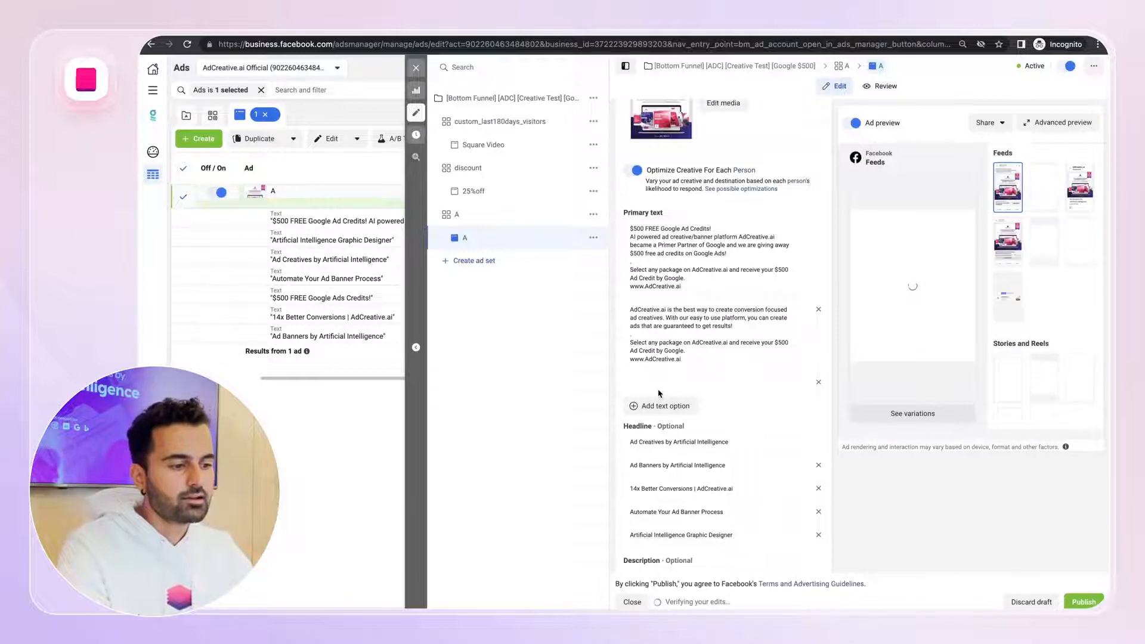
pyautogui.click(661, 381)
pyautogui.hotkey('ctrl', 'v')
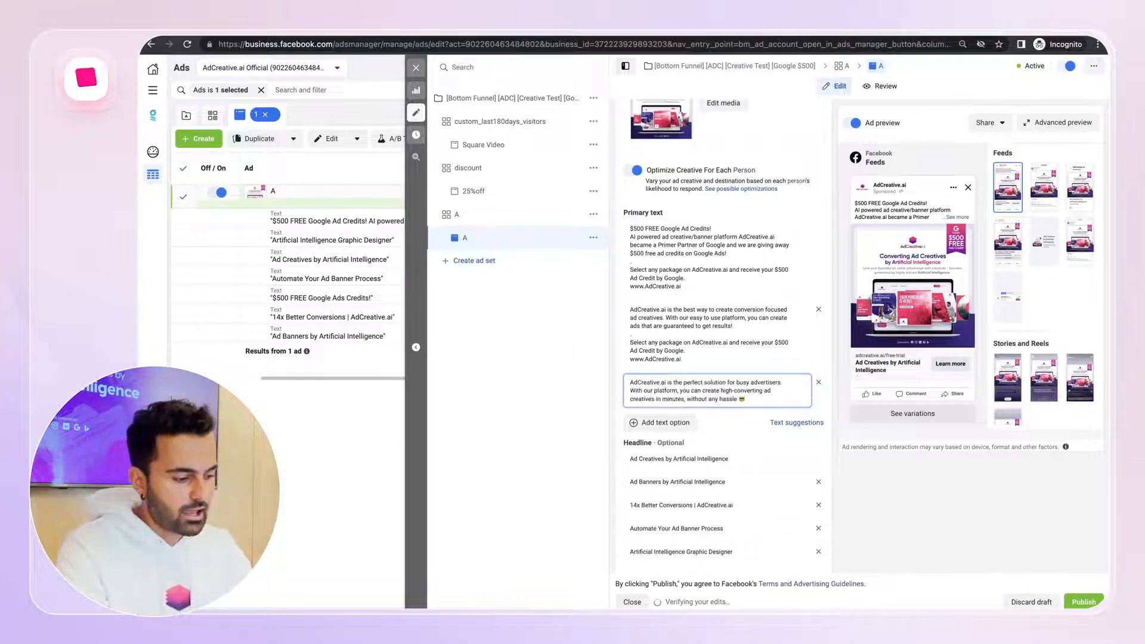
# Copy the call-to-action lines from the second text option and append them to the third option
pyautogui.moveTo(684, 359); pyautogui.dragTo(630, 343)
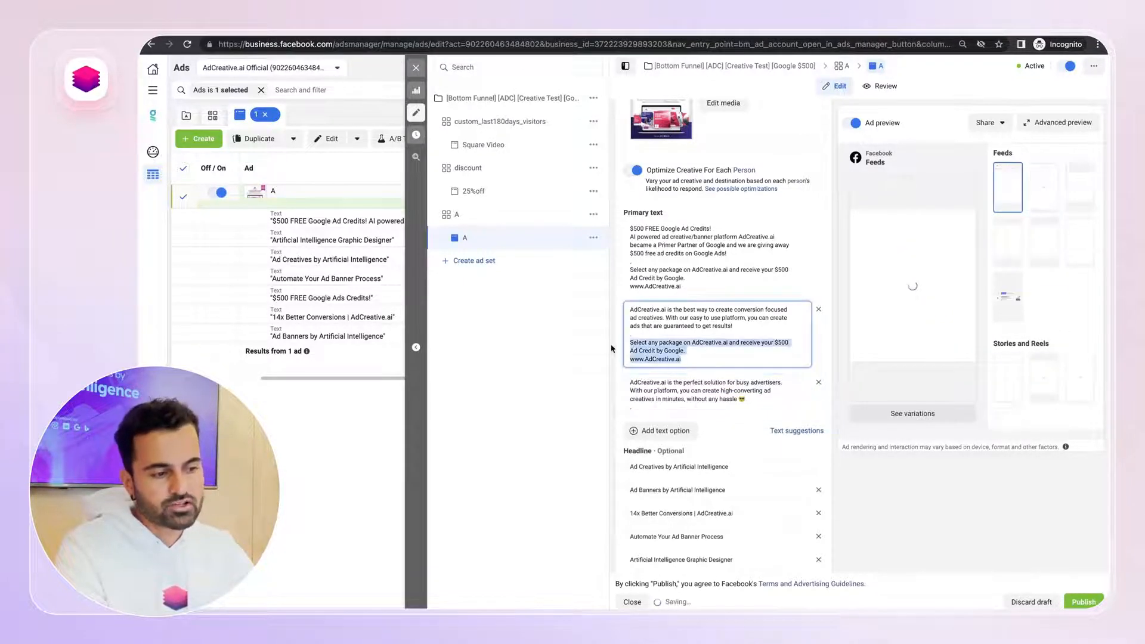
pyautogui.hotkey('ctrl', 'c')
pyautogui.click(633, 408)
pyautogui.hotkey('ctrl', 'v')
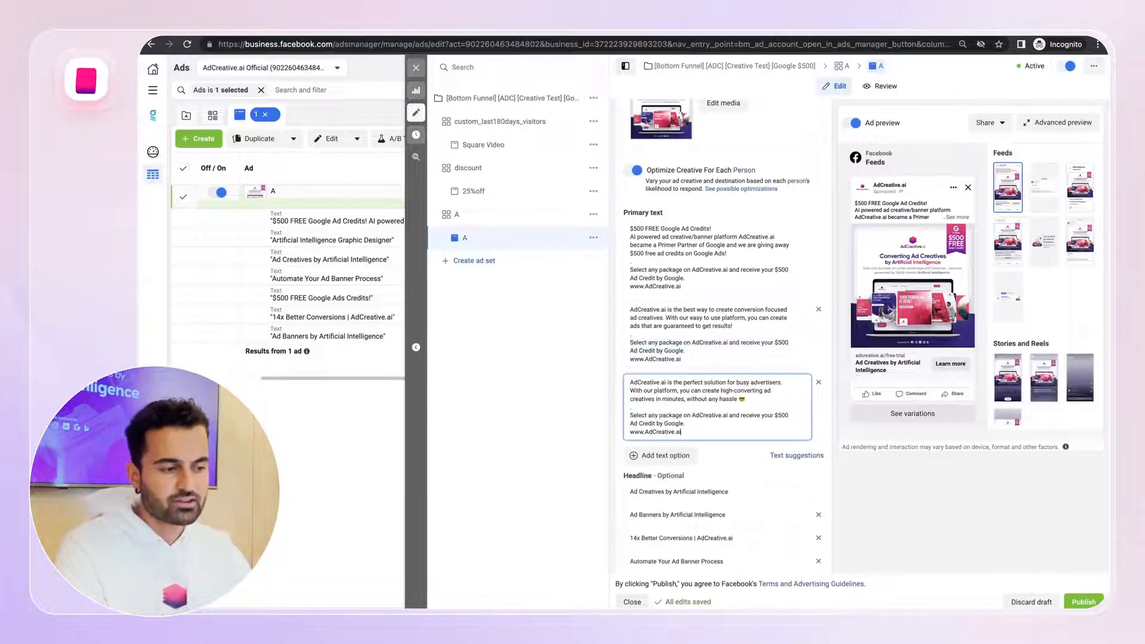
pyautogui.click(924, 527)
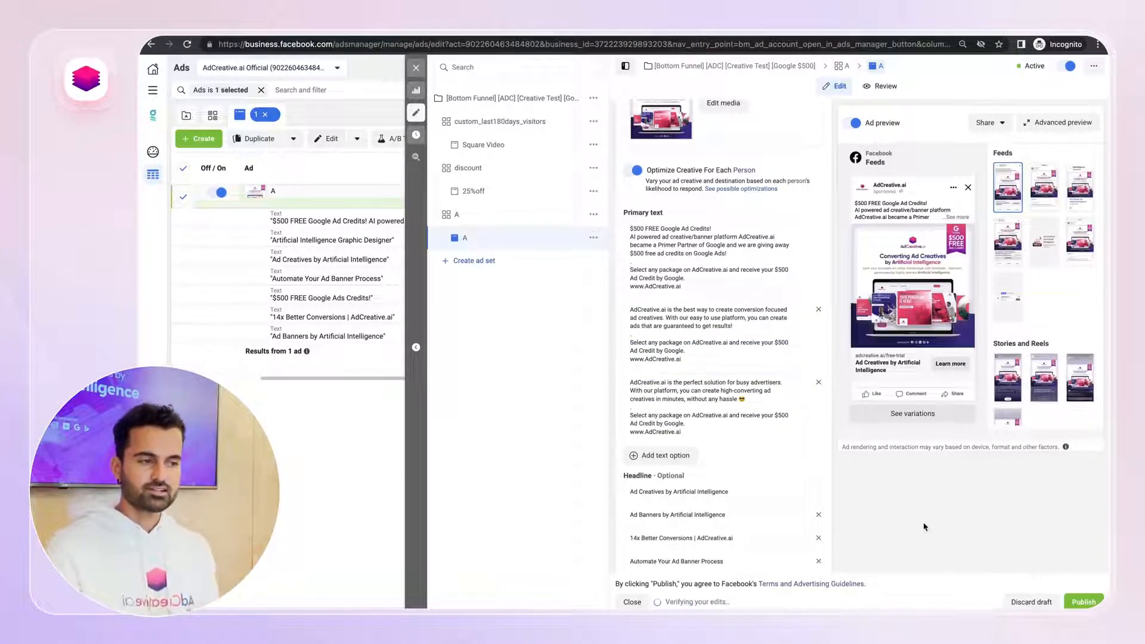